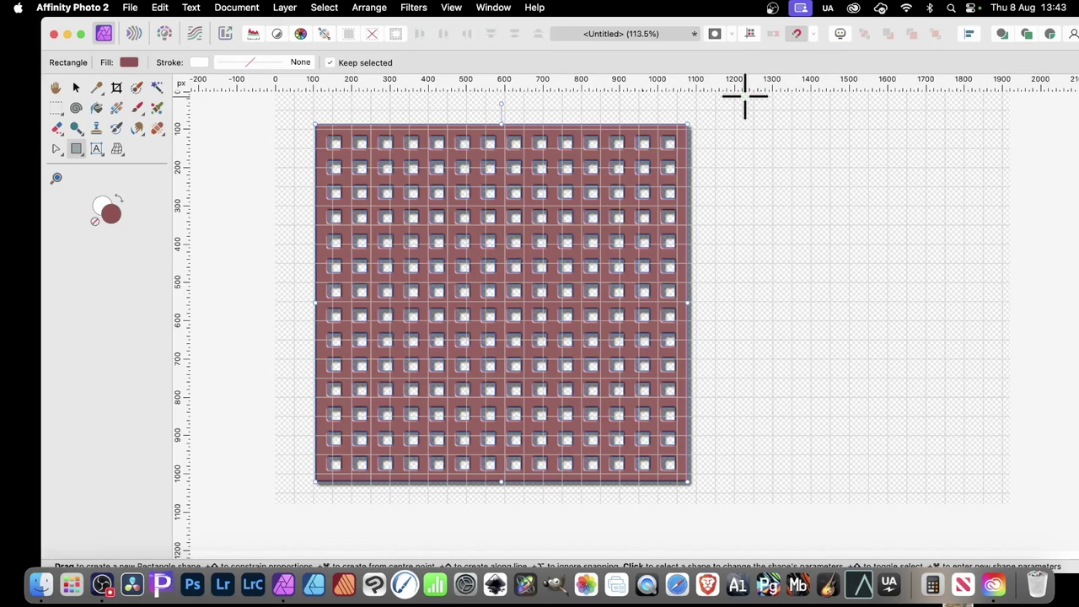
Delete the finished maroon grid shape so the canvas is empty and transparent.
{"action": "key", "text": "Delete"}
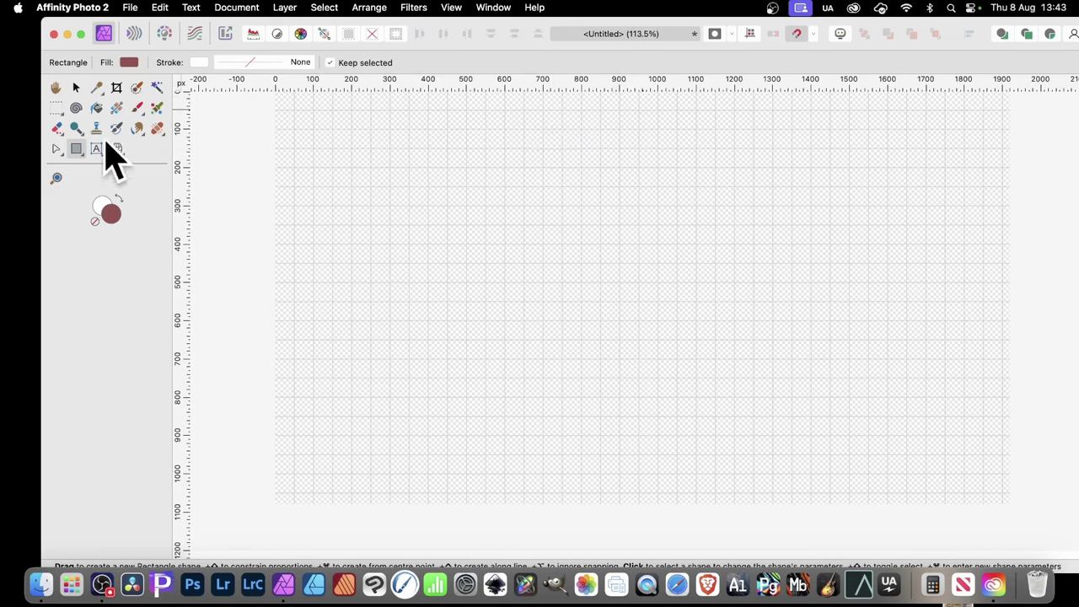
Draw a small maroon square, about 54 × 50 px, near the canvas top-left with the Rectangle Tool.
{"action": "left_click", "coordinate": [78, 151]}
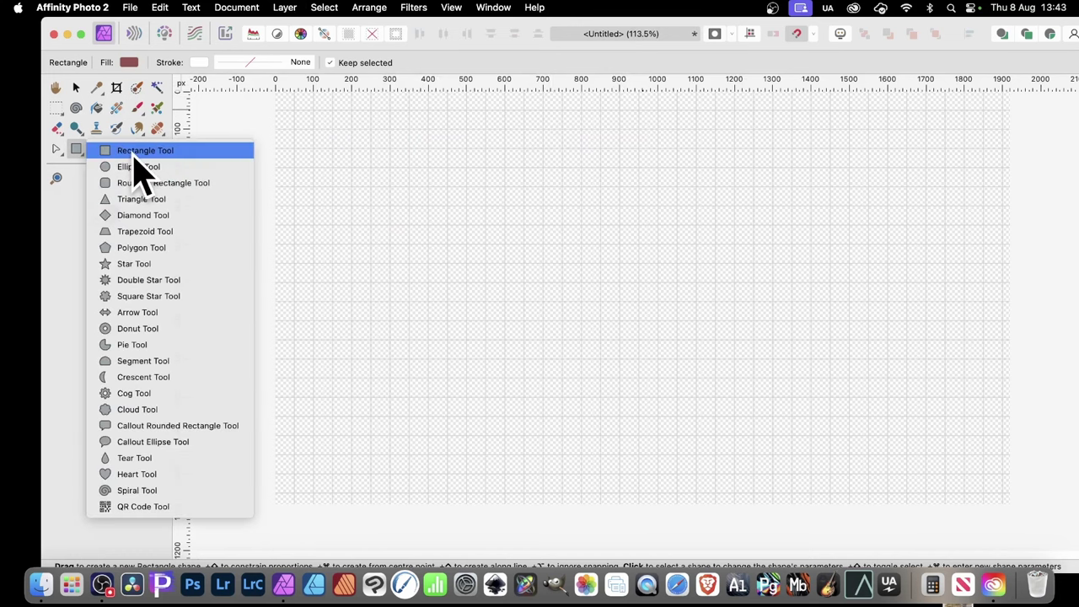
{"action": "left_click", "coordinate": [135, 155]}
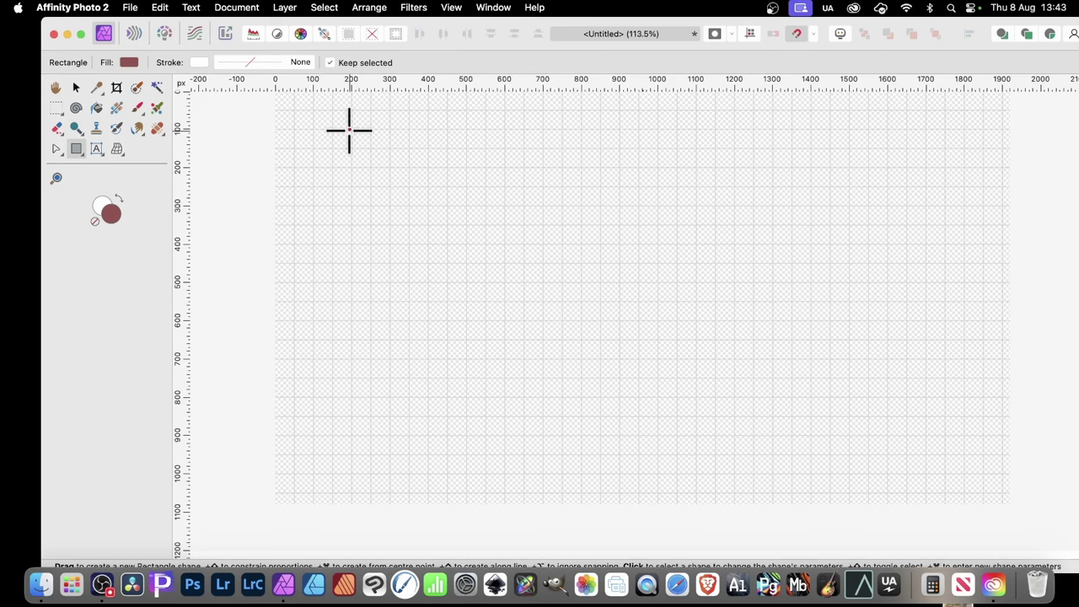
{"action": "left_click_drag", "start_coordinate": [352, 128], "coordinate": [371, 146]}
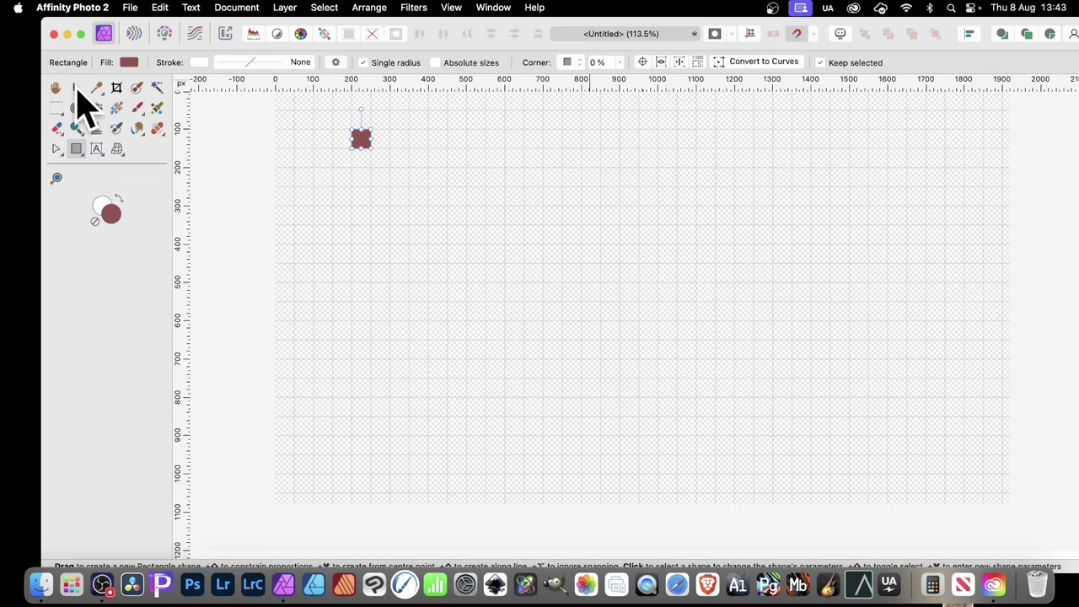
Duplicate the square 8 times at a 100 px horizontal offset to make a row of nine.
{"action": "key", "text": "Tab"}
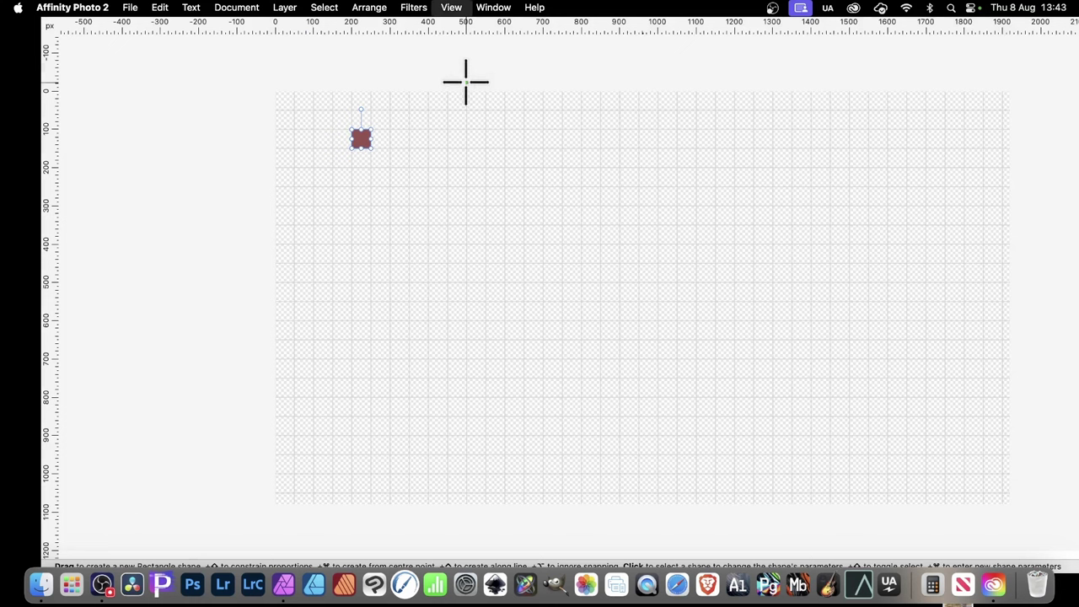
{"action": "key", "text": "v"}
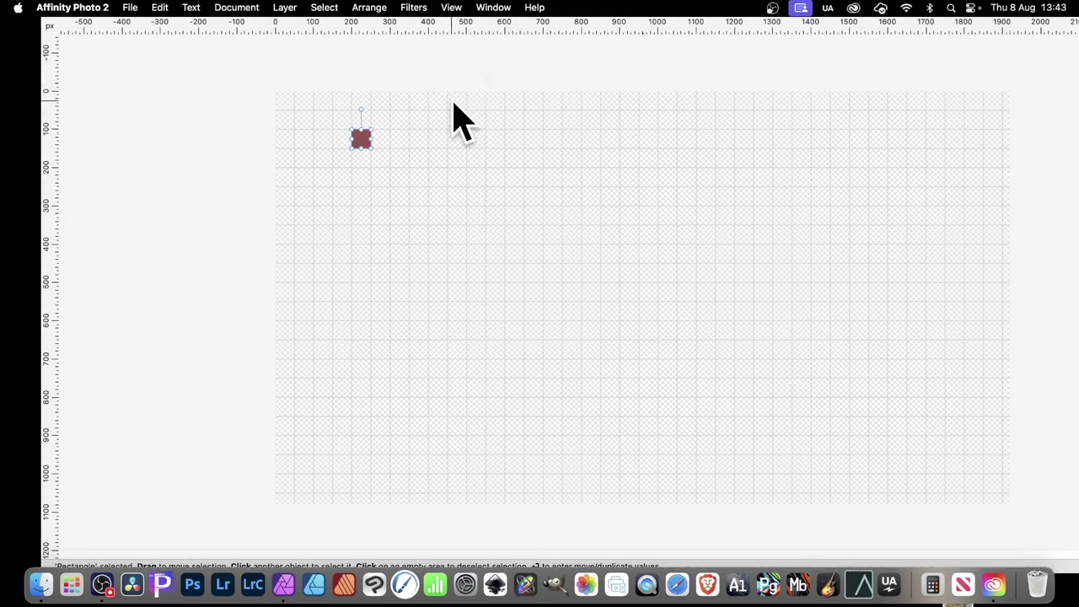
{"action": "key", "text": "Return"}
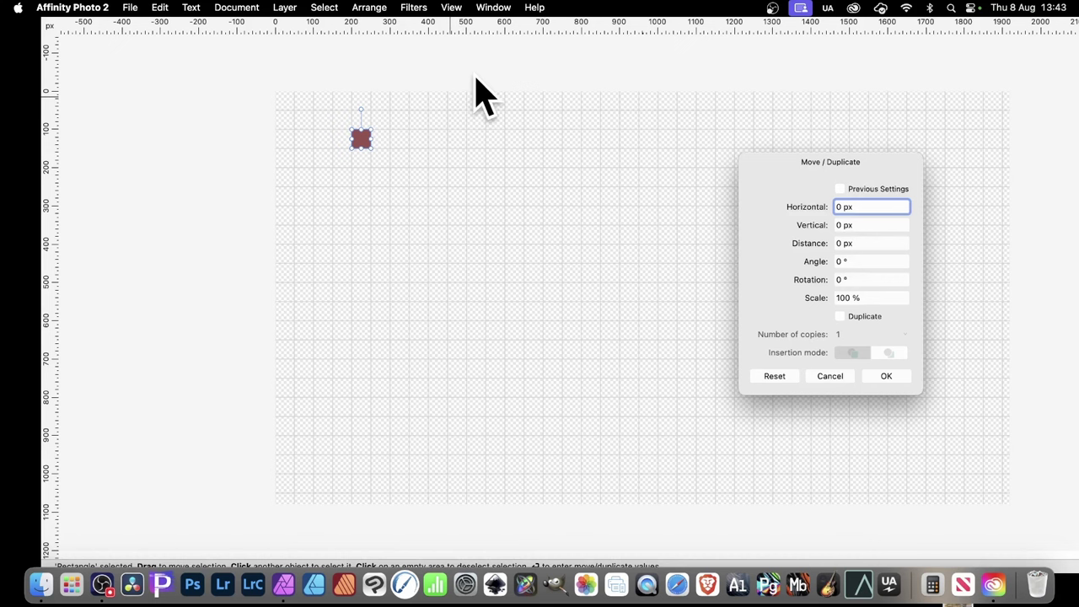
{"action": "left_click_drag", "start_coordinate": [860, 209], "coordinate": [812, 196]}
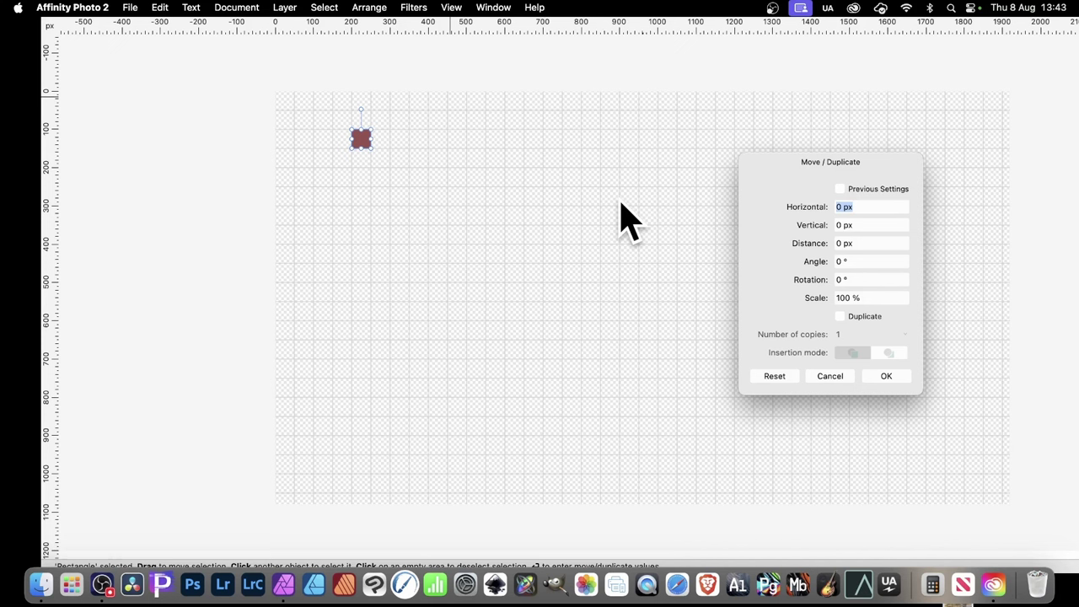
{"action": "type", "text": "100"}
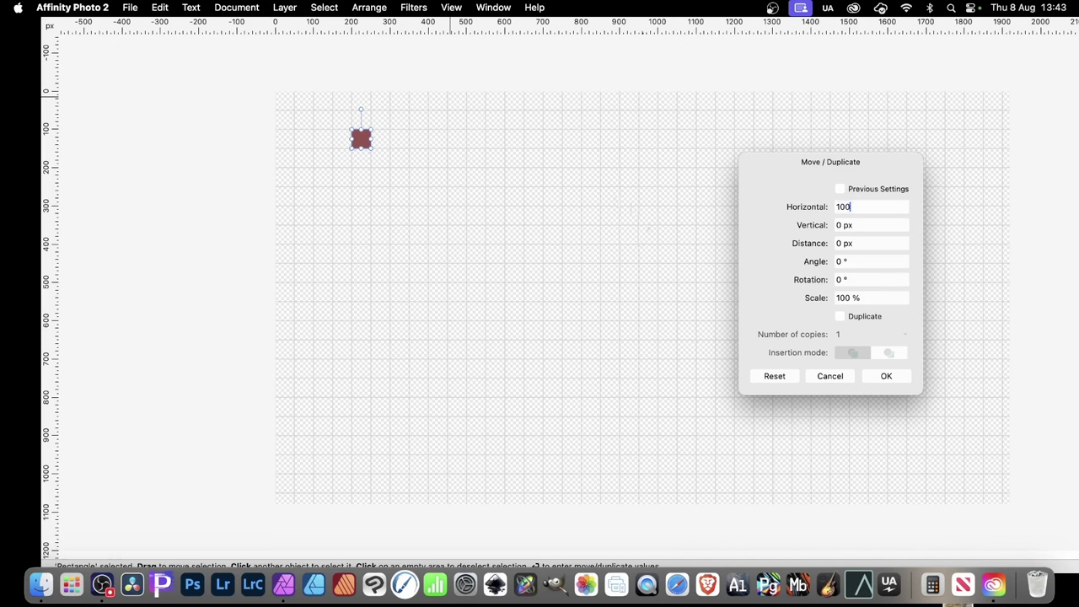
{"action": "key", "text": "Tab"}
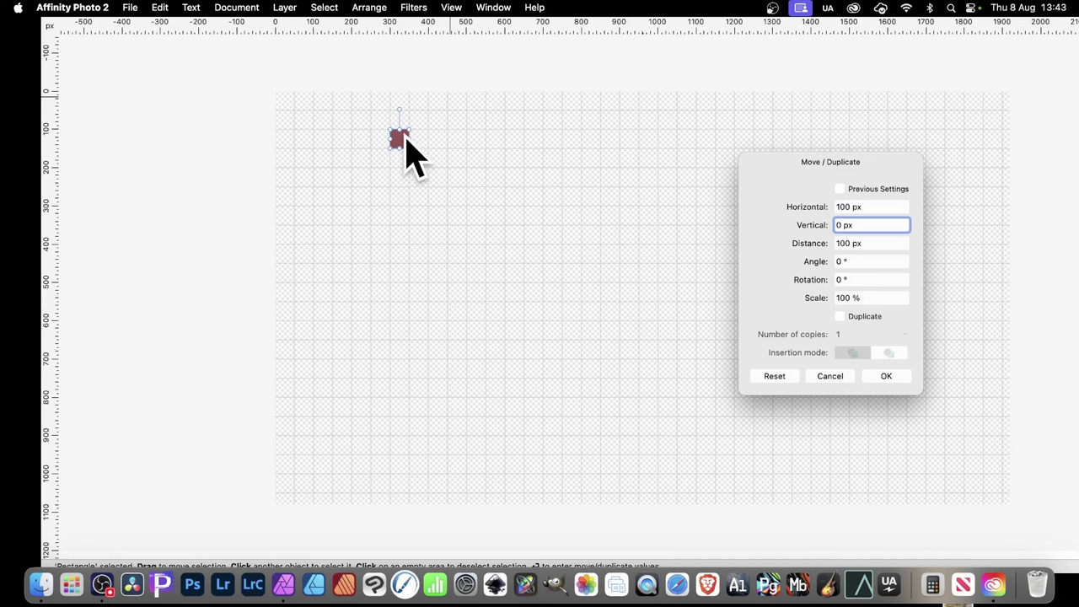
{"action": "left_click", "coordinate": [840, 316]}
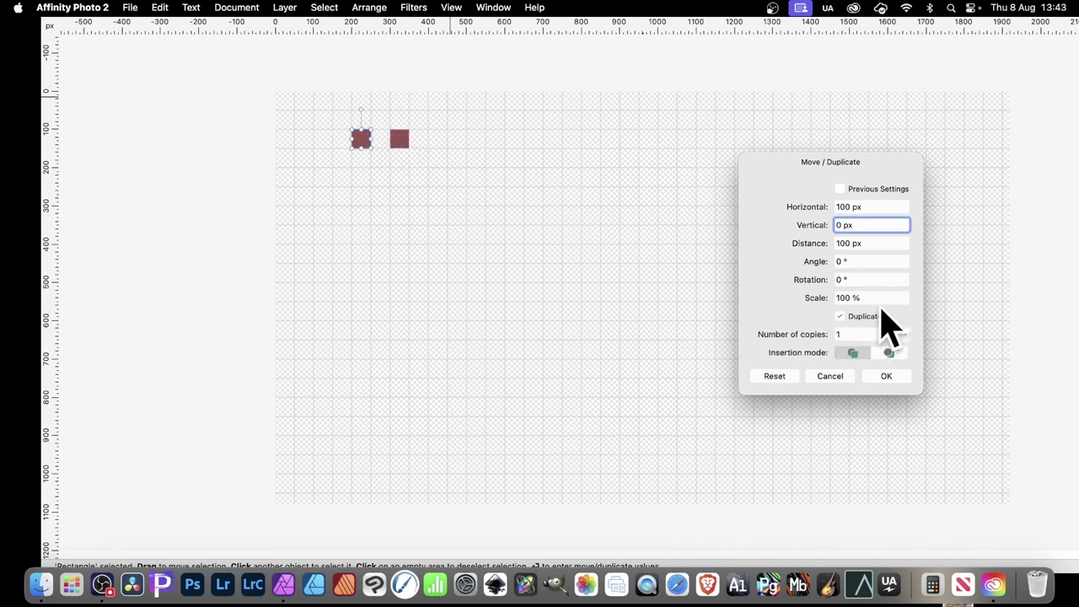
{"action": "left_click", "coordinate": [838, 334]}
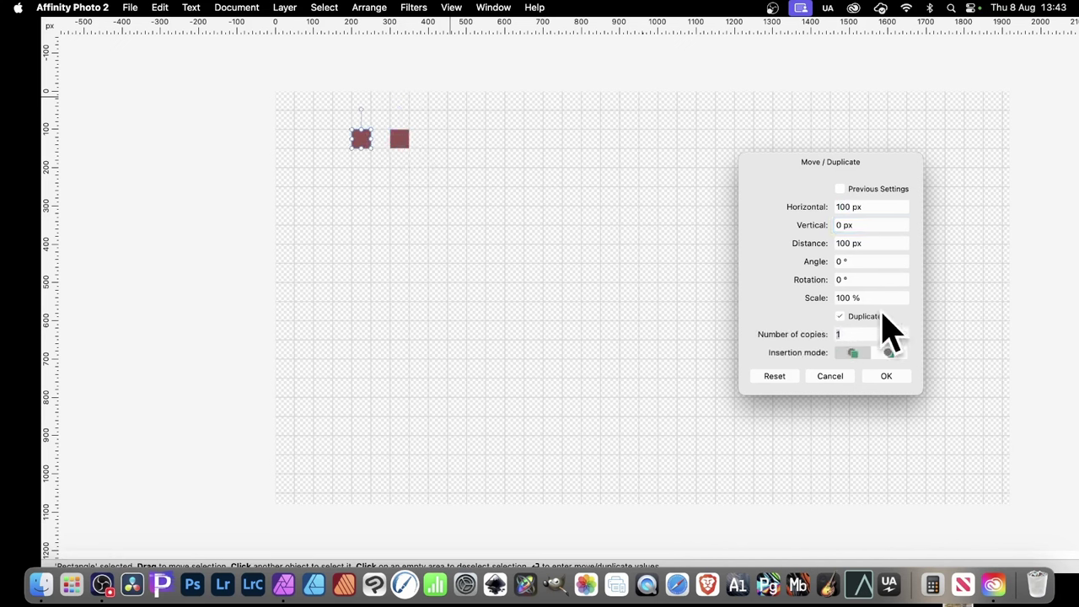
{"action": "type", "text": "8"}
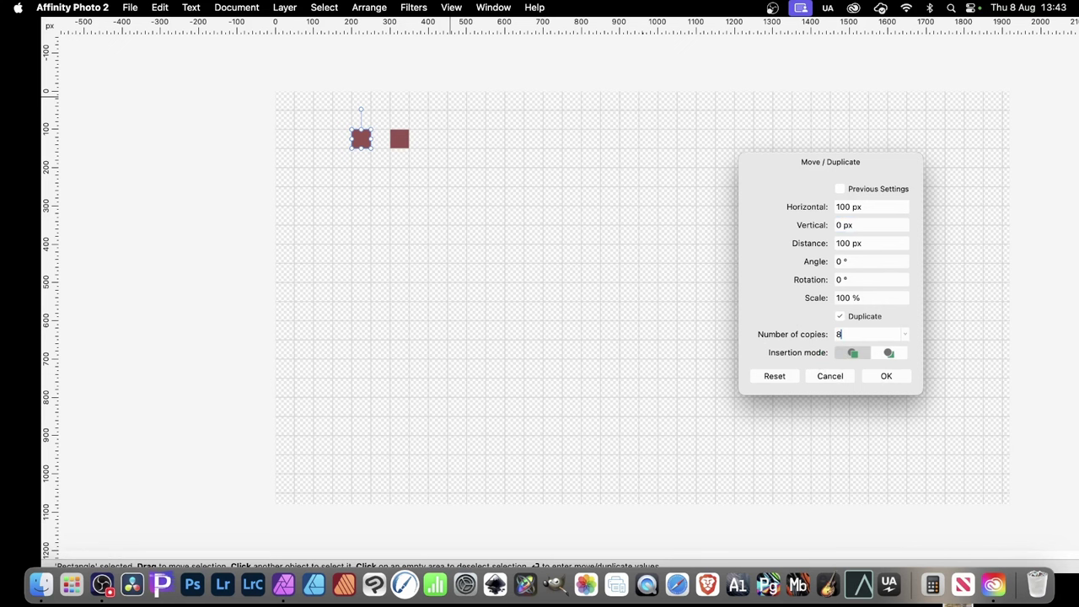
{"action": "key", "text": "Tab"}
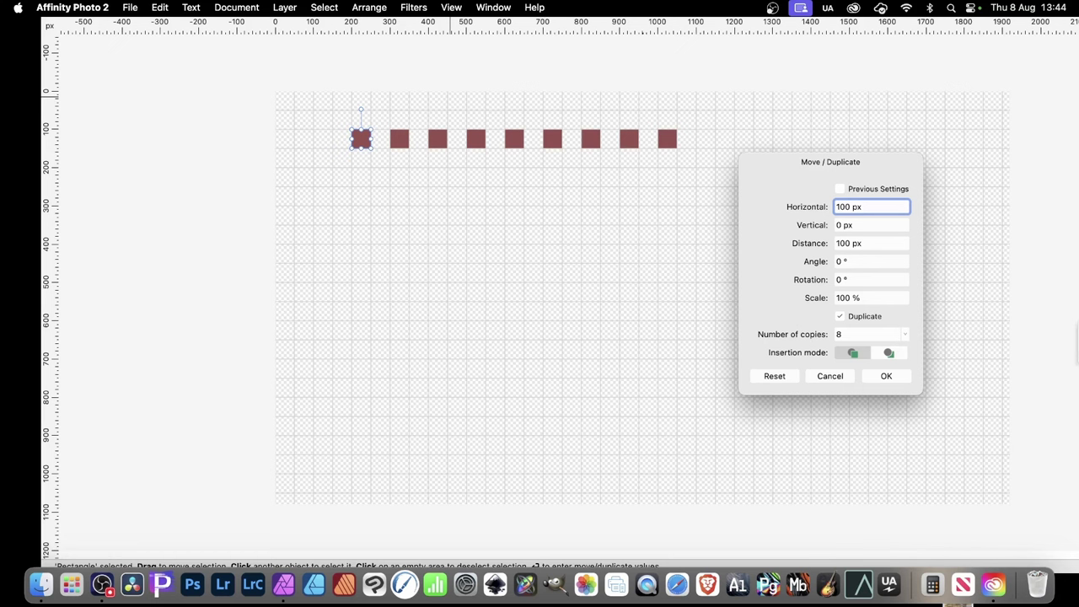
{"action": "left_click", "coordinate": [891, 378]}
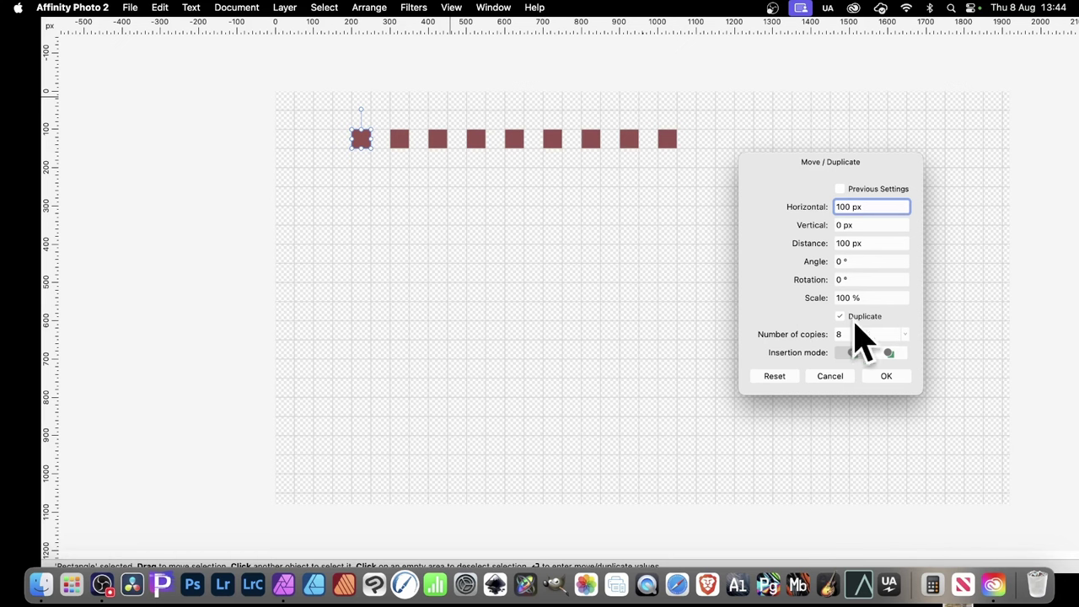
Marquee-select all nine squares of the row with the Move Tool.
{"action": "left_click", "coordinate": [891, 386]}
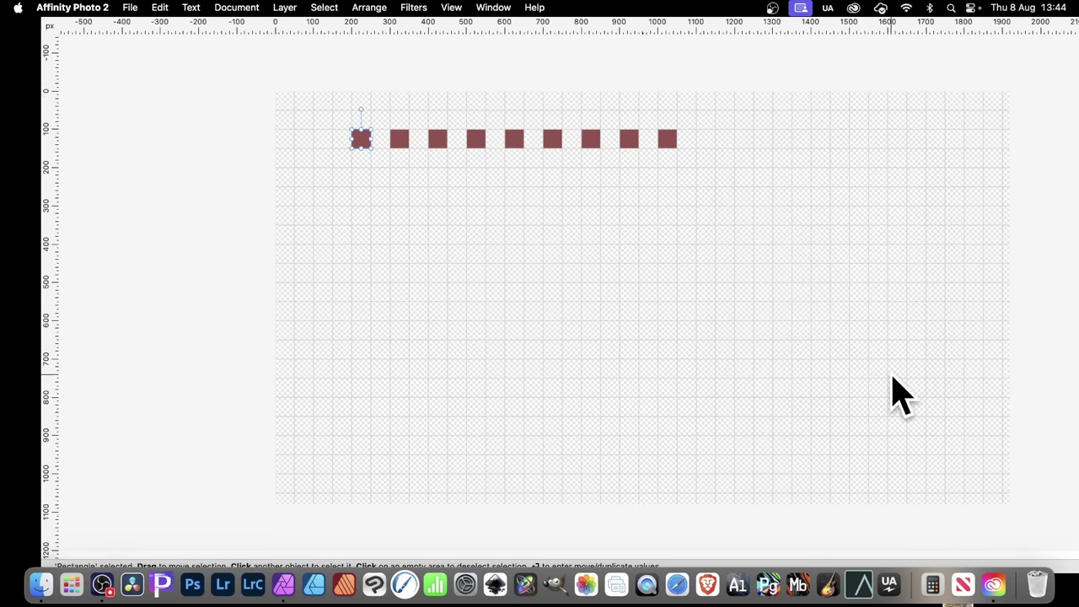
{"action": "left_click_drag", "start_coordinate": [330, 99], "coordinate": [753, 192]}
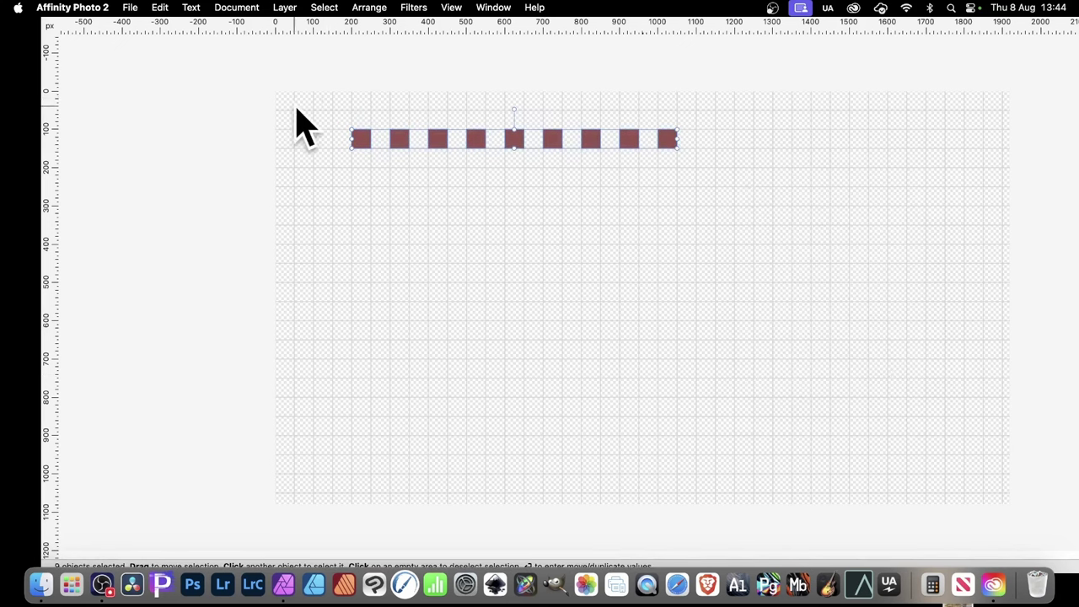
{"action": "left_click_drag", "start_coordinate": [320, 99], "coordinate": [740, 180]}
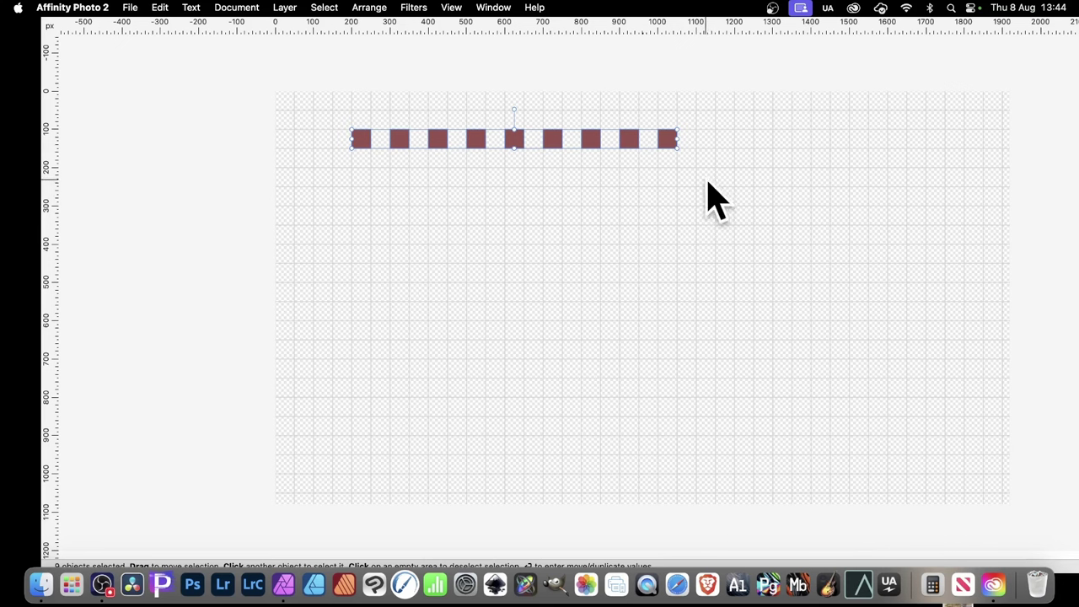
Duplicate the row 8 times at a 100 px vertical offset, forming a 9 × 9 grid.
{"action": "key", "text": "Return"}
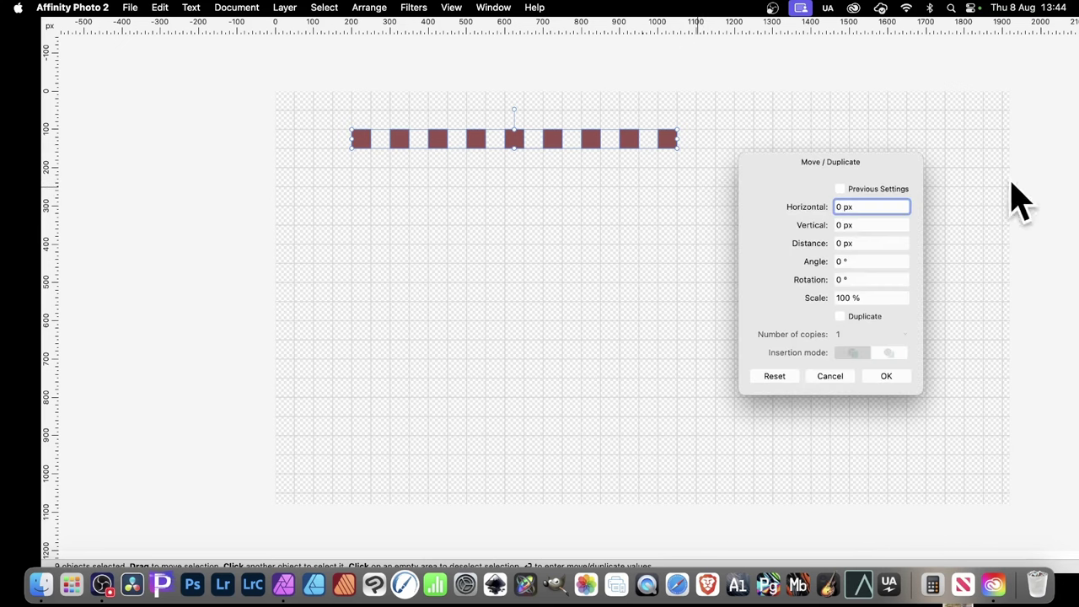
{"action": "left_click", "coordinate": [861, 225]}
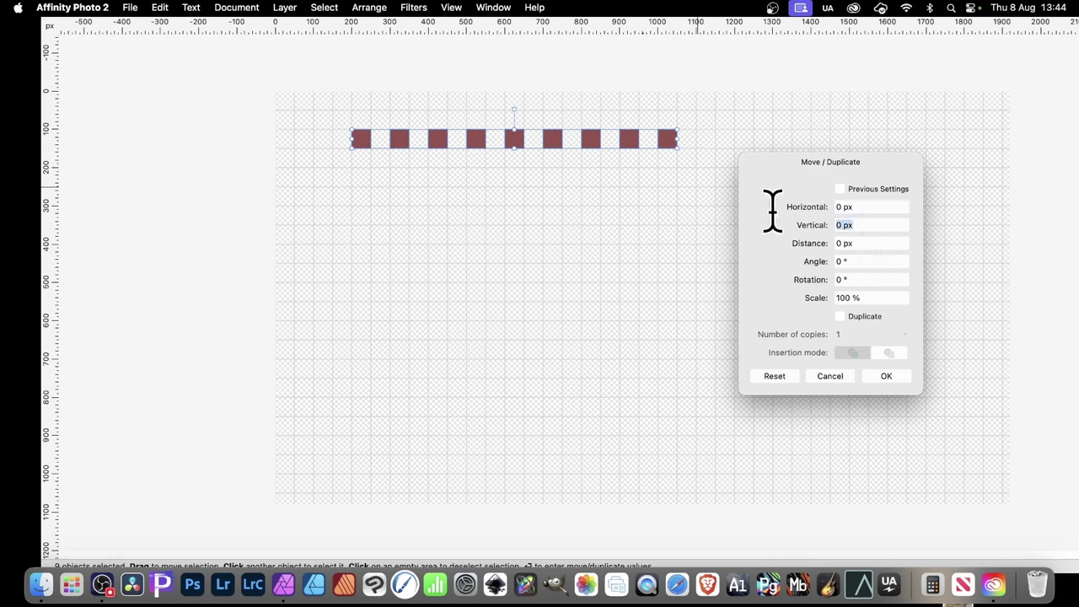
{"action": "type", "text": "100"}
{"action": "key", "text": "Tab"}
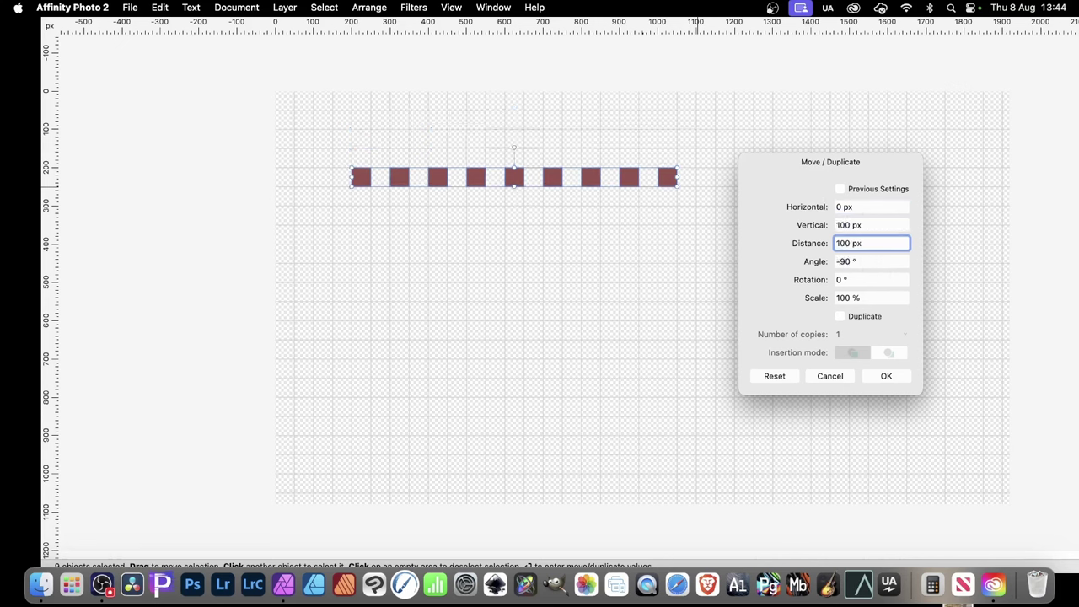
{"action": "left_click", "coordinate": [840, 317]}
{"action": "left_click", "coordinate": [846, 335]}
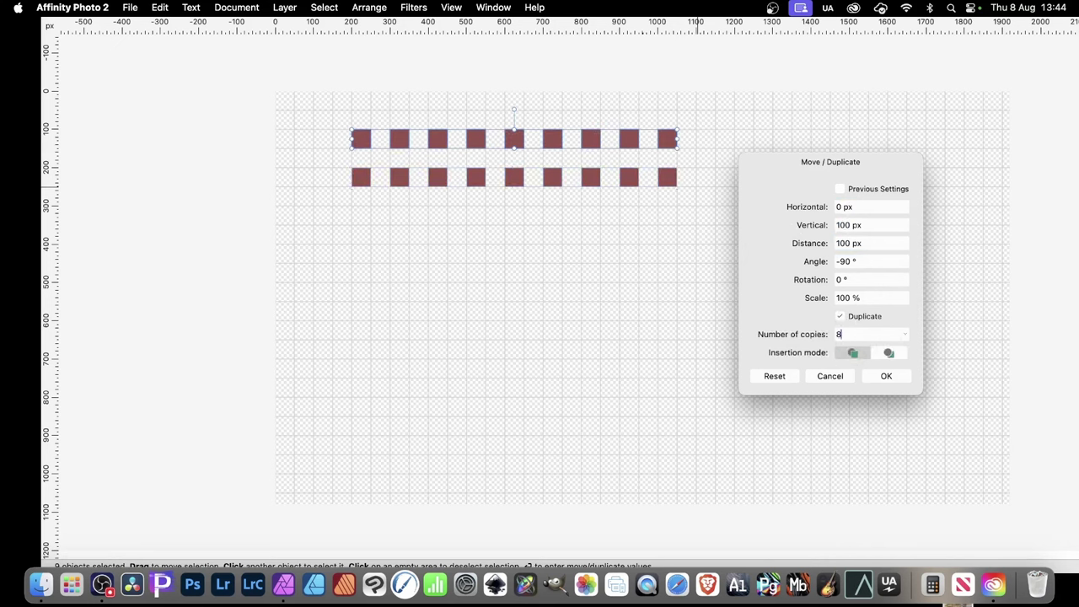
{"action": "type", "text": "8"}
{"action": "key", "text": "Tab"}
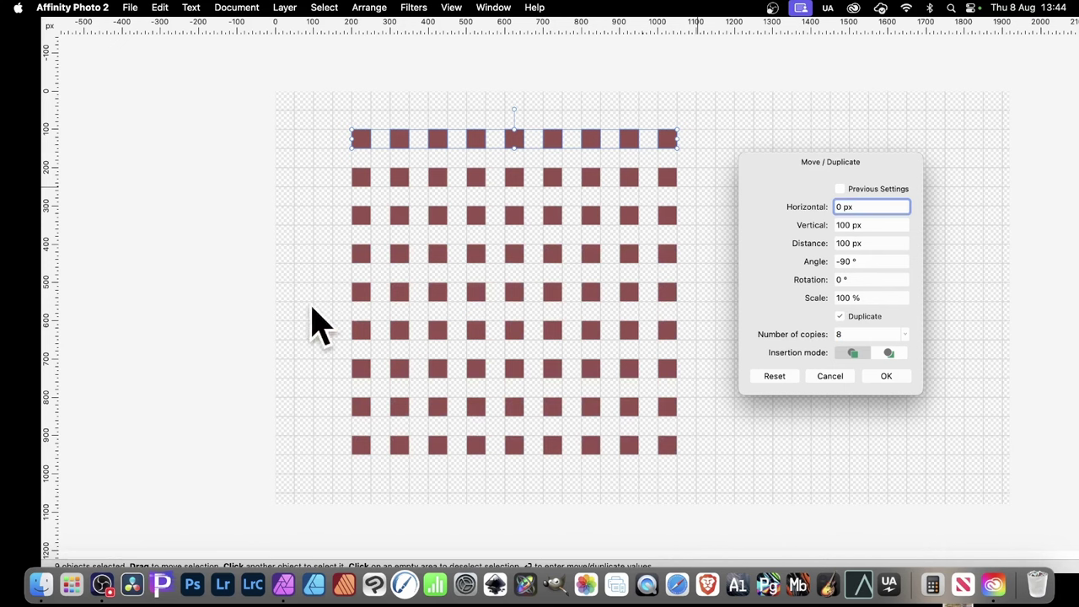
{"action": "left_click", "coordinate": [885, 376]}
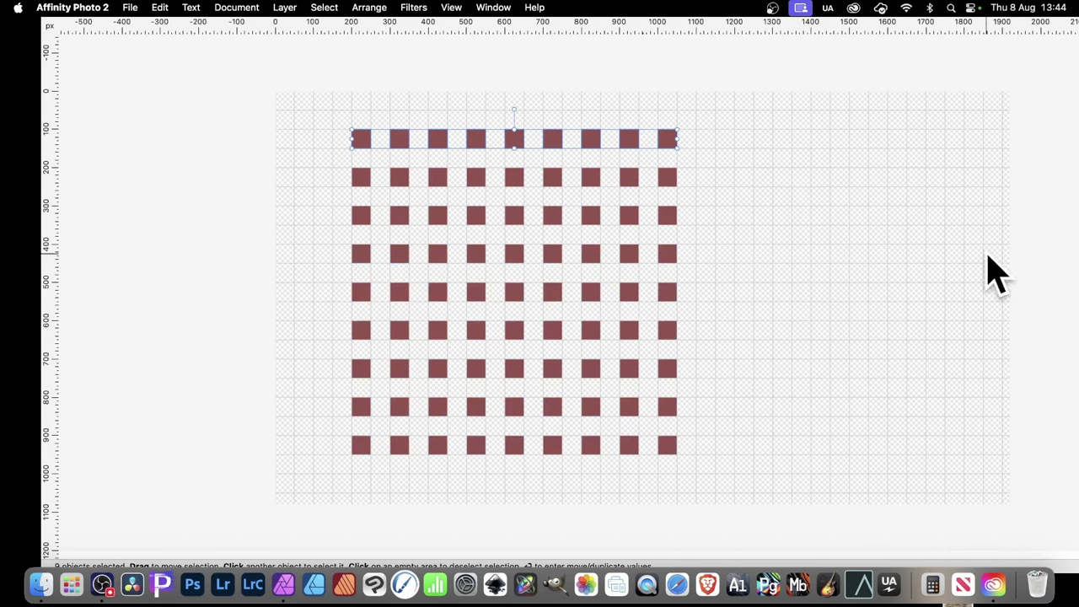
Combine all 81 squares with Layer > Geometry > Add and restore the interface.
{"action": "left_click_drag", "start_coordinate": [308, 105], "coordinate": [817, 507]}
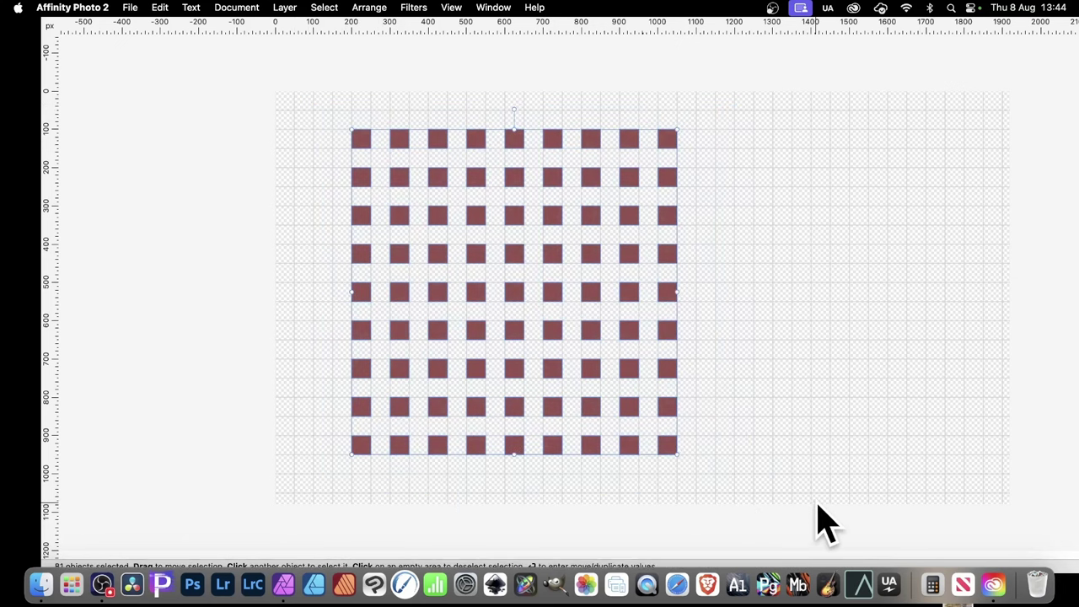
{"action": "left_click", "coordinate": [285, 8]}
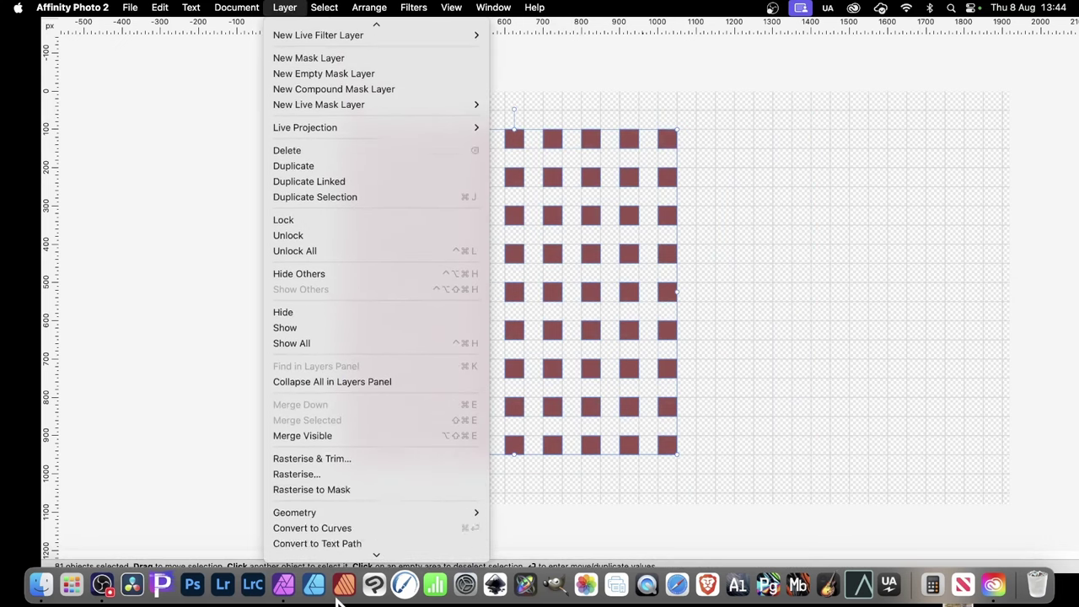
{"action": "mouse_move", "coordinate": [445, 493]}
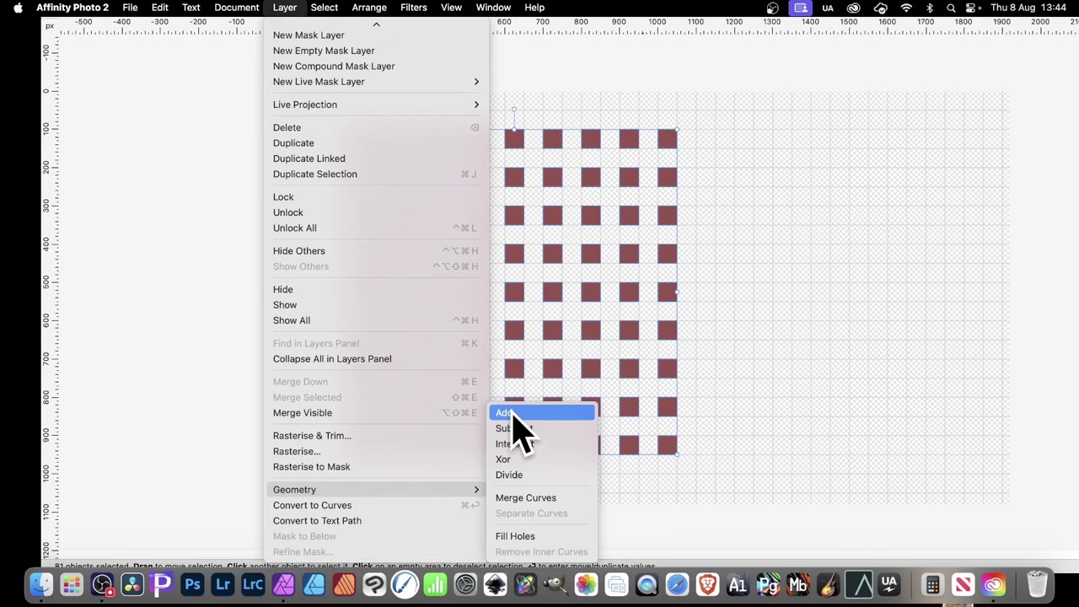
{"action": "left_click", "coordinate": [514, 413]}
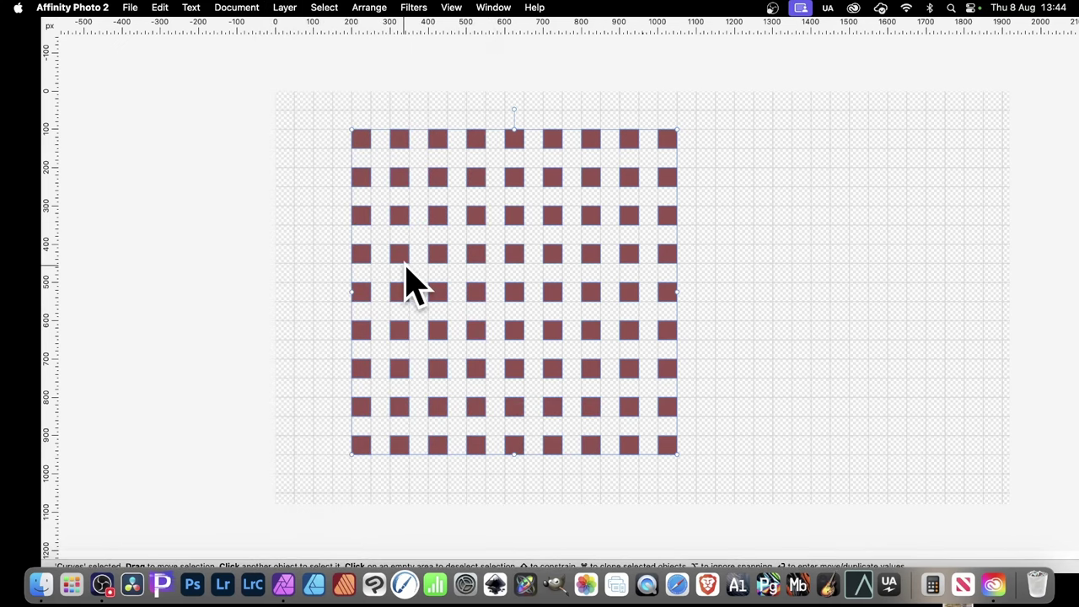
{"action": "key", "text": "Tab"}
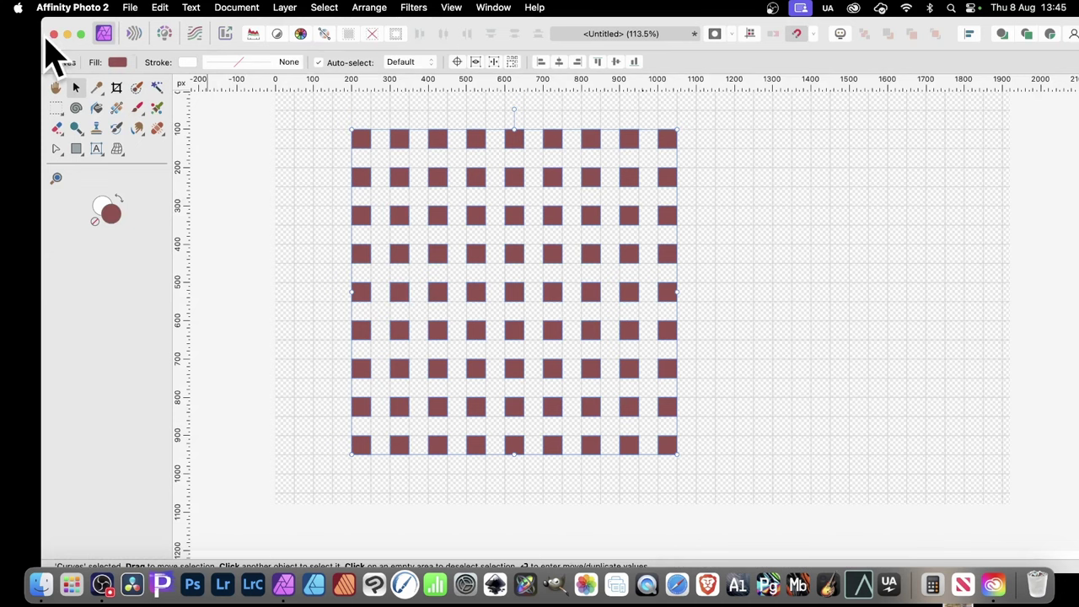
Draw a 950 × 950 px maroon rectangle covering the entire square grid.
{"action": "left_click", "coordinate": [77, 149]}
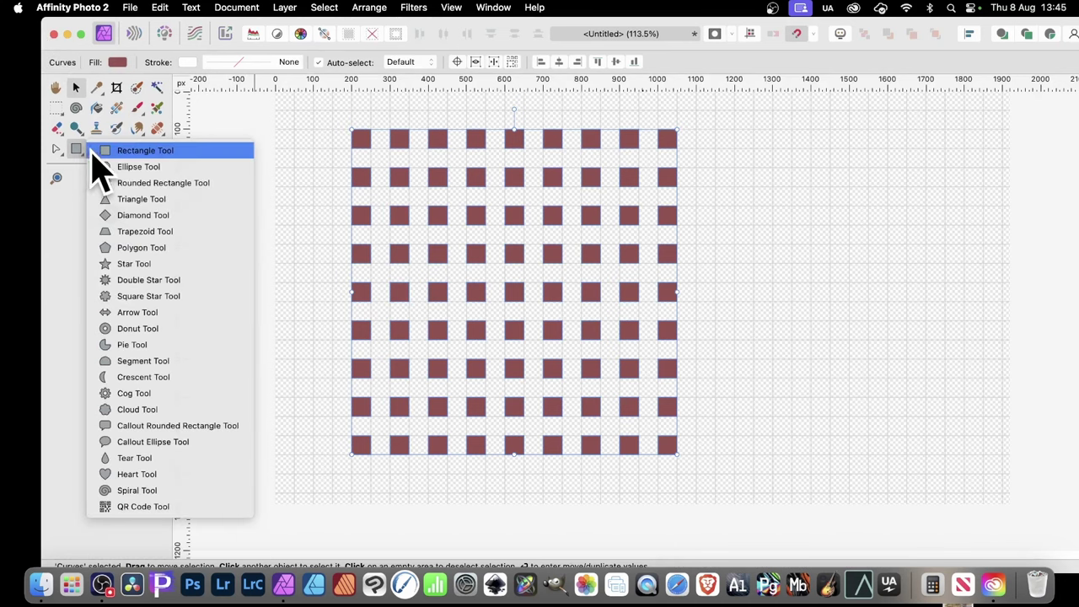
{"action": "left_click", "coordinate": [146, 154]}
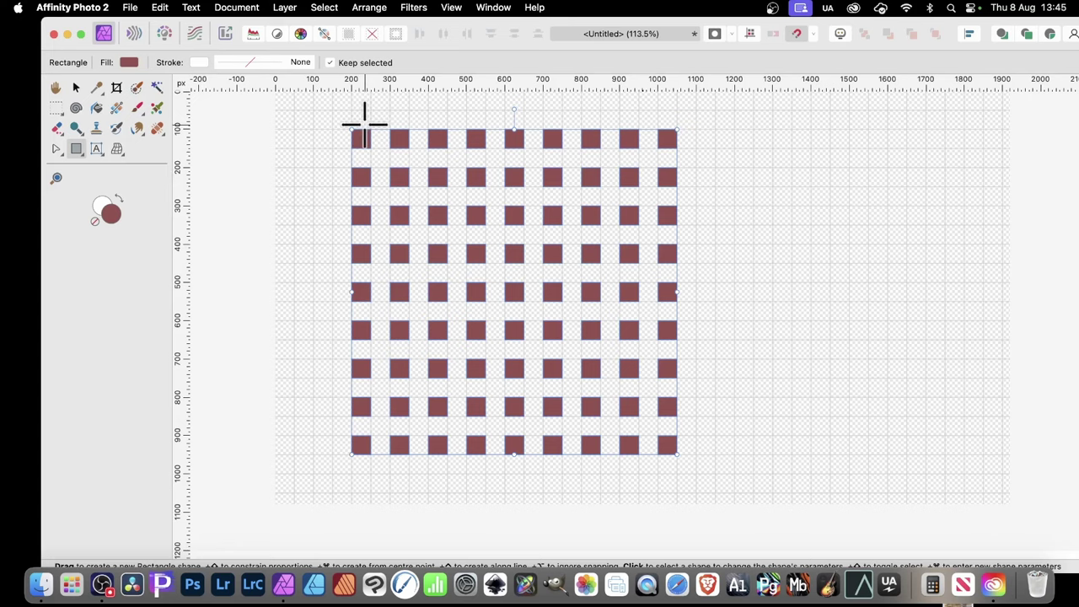
{"action": "key", "text": "Tab"}
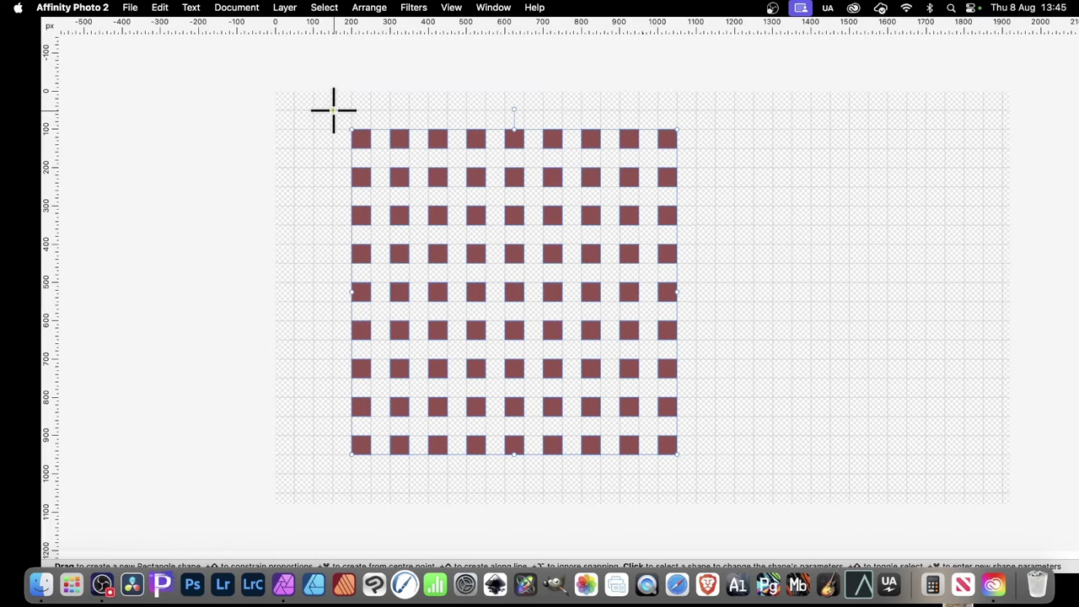
{"action": "left_click_drag", "start_coordinate": [332, 111], "coordinate": [695, 472]}
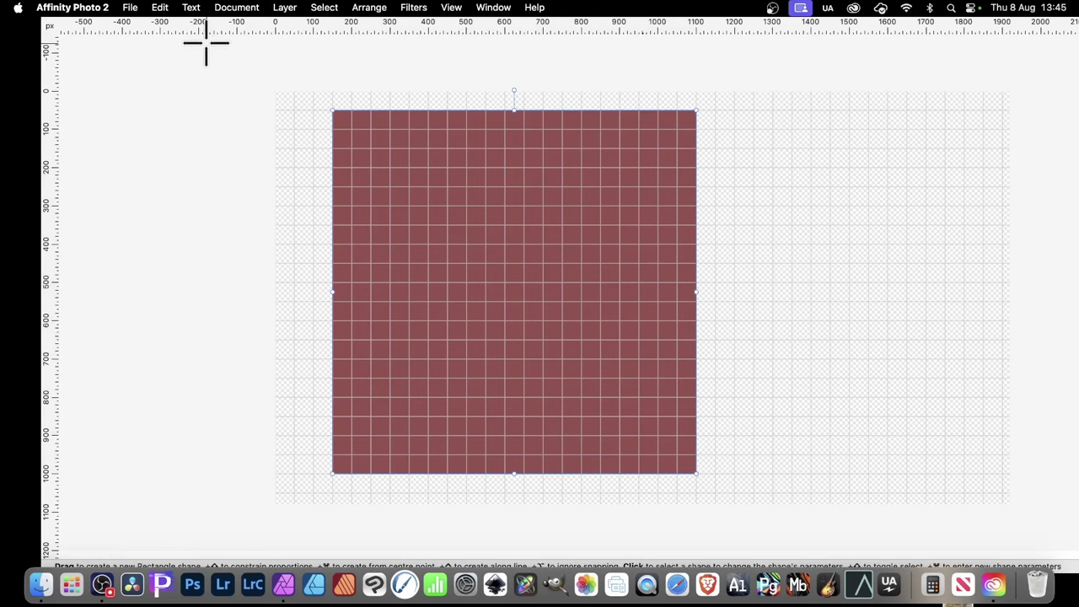
Select the big rectangle and all squares and apply Geometry > Combine to punch 81 holes.
{"action": "key", "text": "v"}
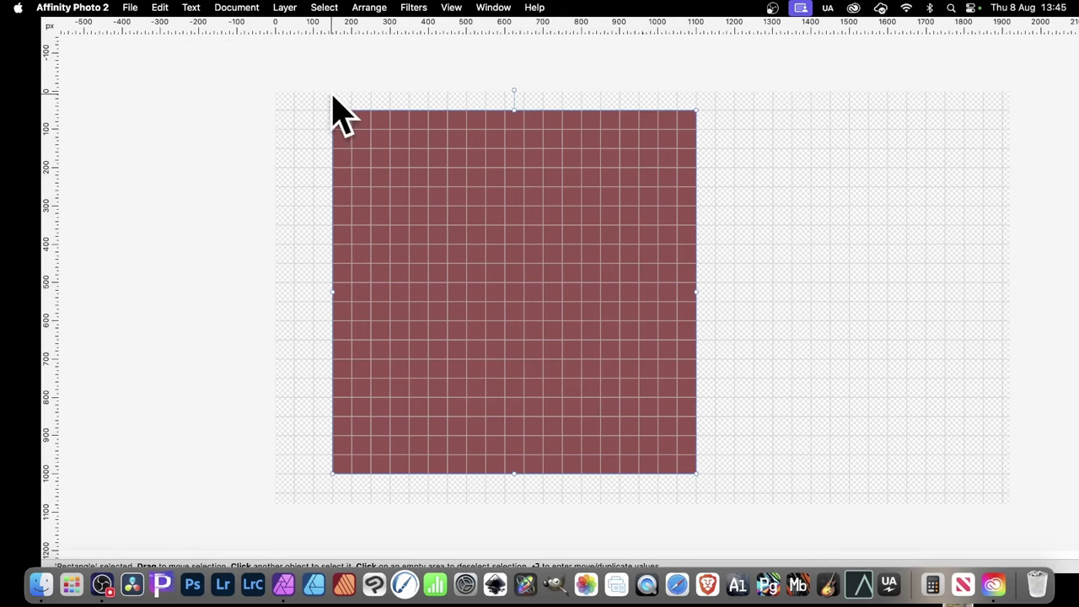
{"action": "left_click_drag", "start_coordinate": [315, 97], "coordinate": [782, 510]}
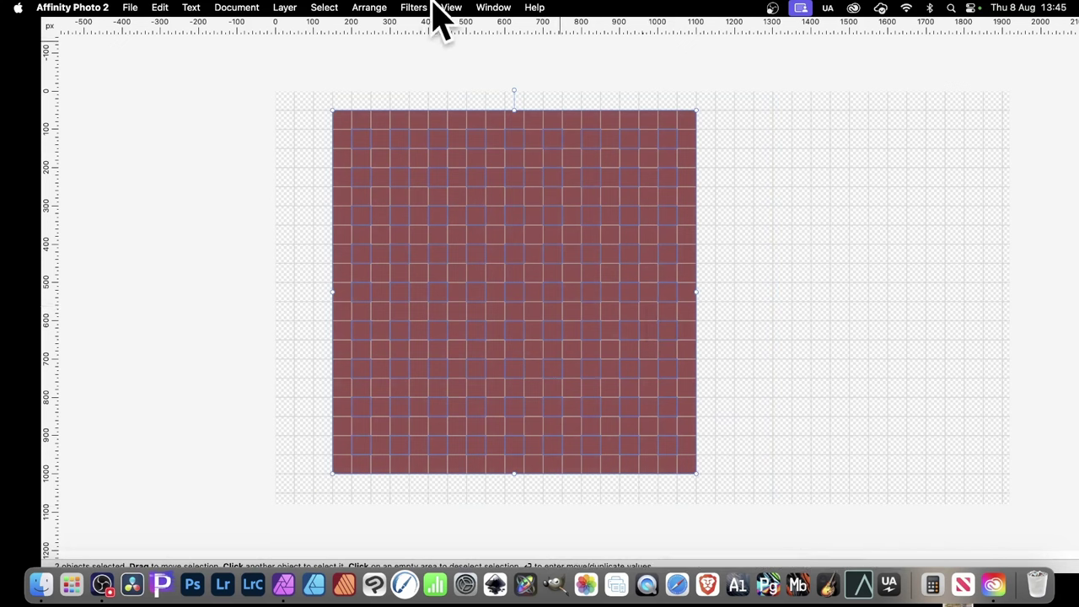
{"action": "right_click", "coordinate": [492, 145]}
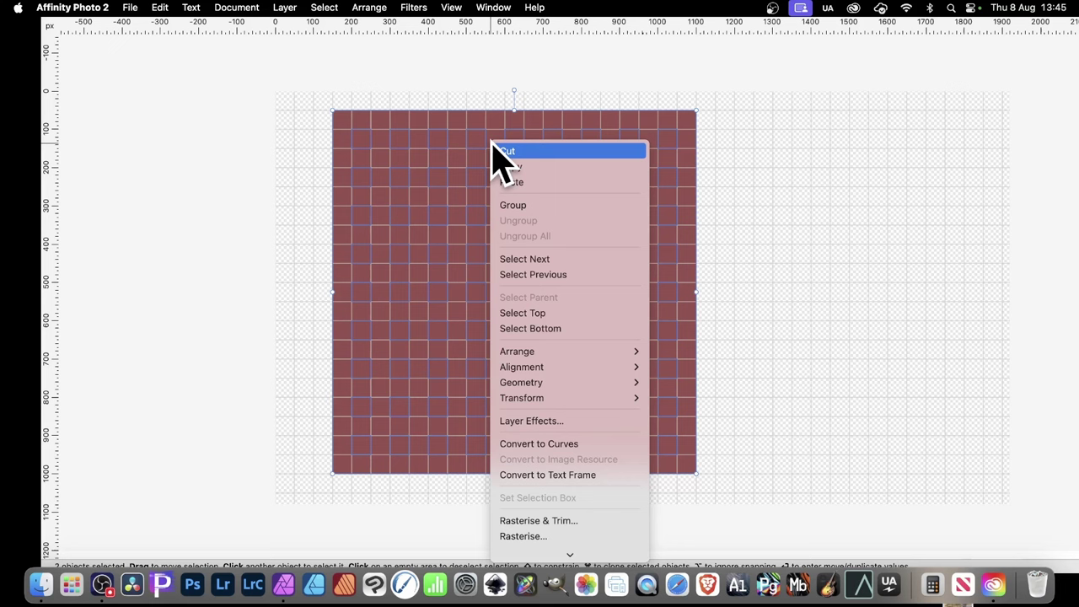
{"action": "mouse_move", "coordinate": [536, 384]}
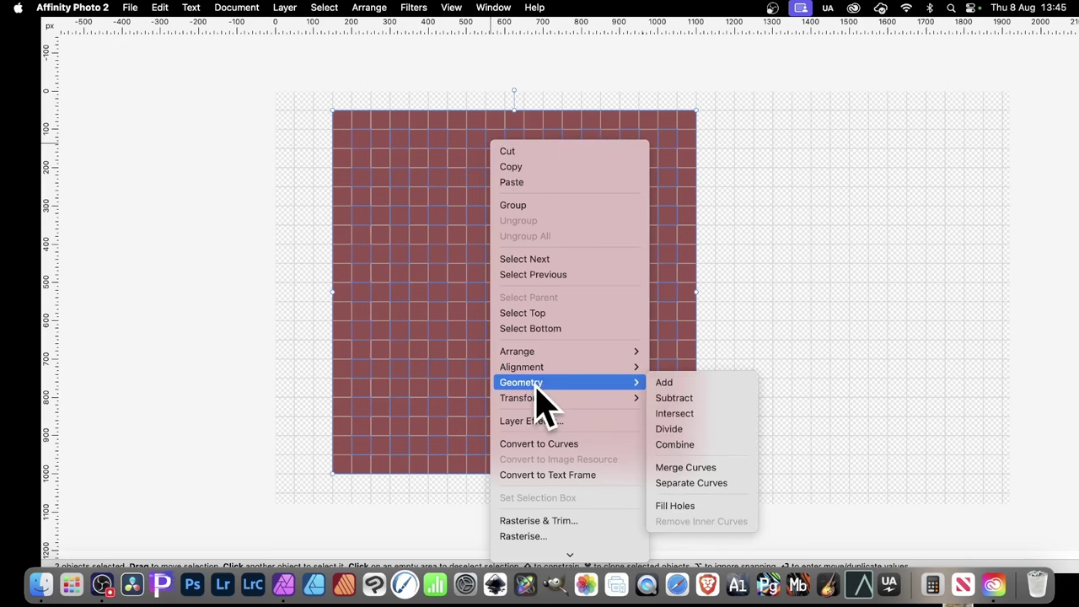
{"action": "left_click", "coordinate": [703, 447]}
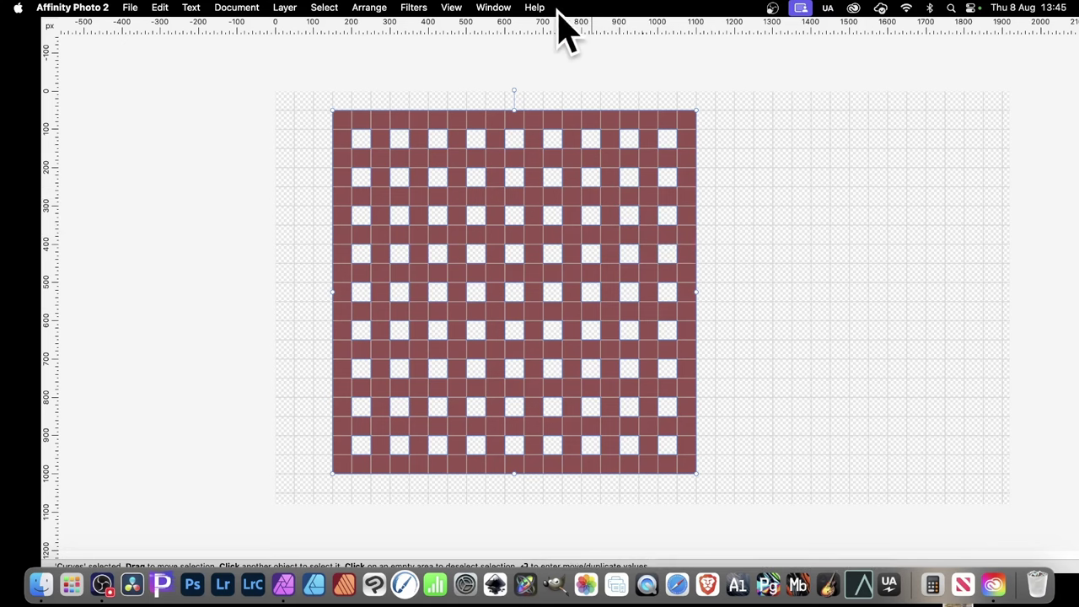
Bring back the interface and show the Layers panel.
{"action": "left_click", "coordinate": [495, 7]}
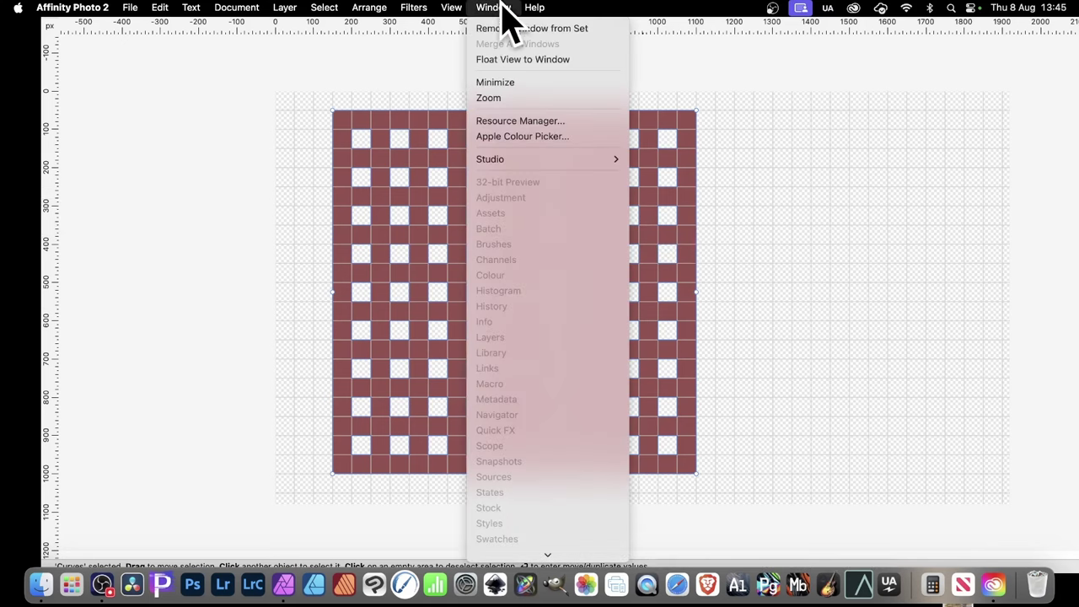
{"action": "left_click", "coordinate": [902, 430]}
{"action": "key", "text": "Tab"}
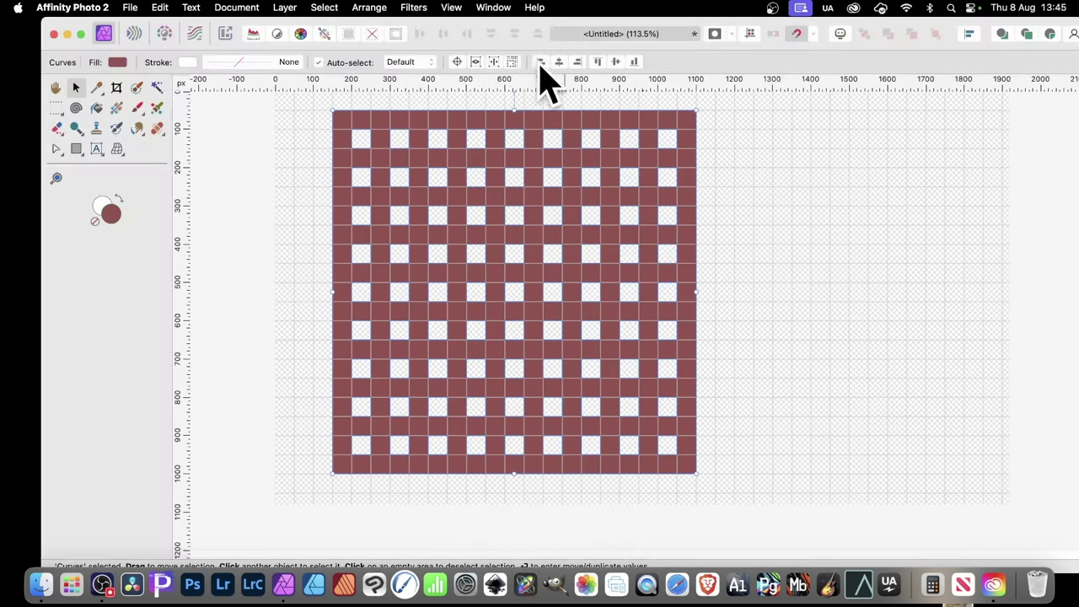
{"action": "left_click", "coordinate": [492, 8]}
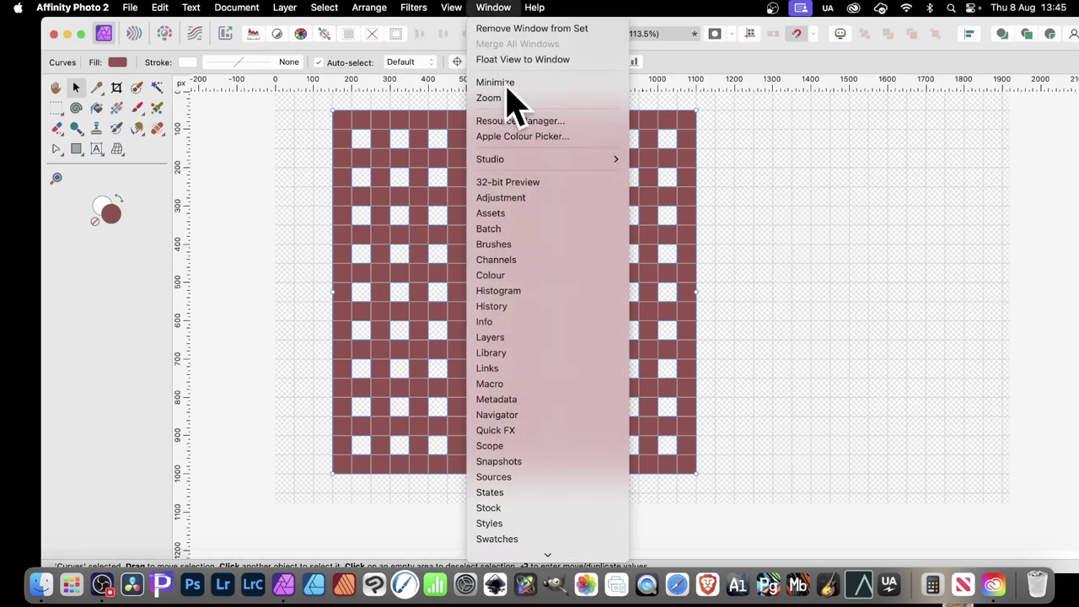
{"action": "left_click", "coordinate": [559, 337]}
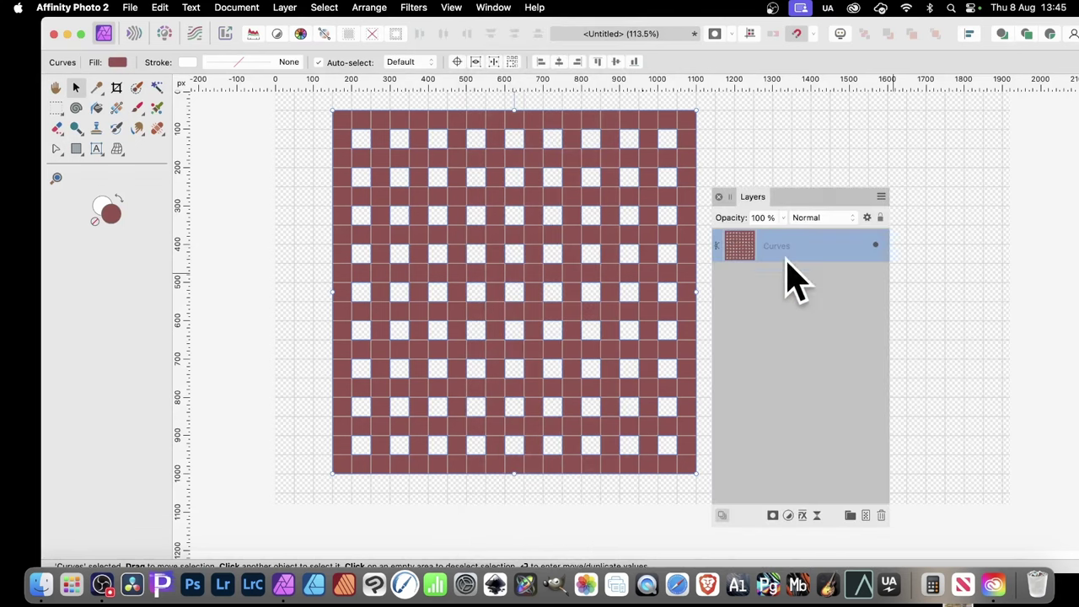
Add a 3D effect (radius 6.4 px) and an outer shadow (11 px radius, 12.6 px offset, 46 % intensity).
{"action": "left_click", "coordinate": [804, 516]}
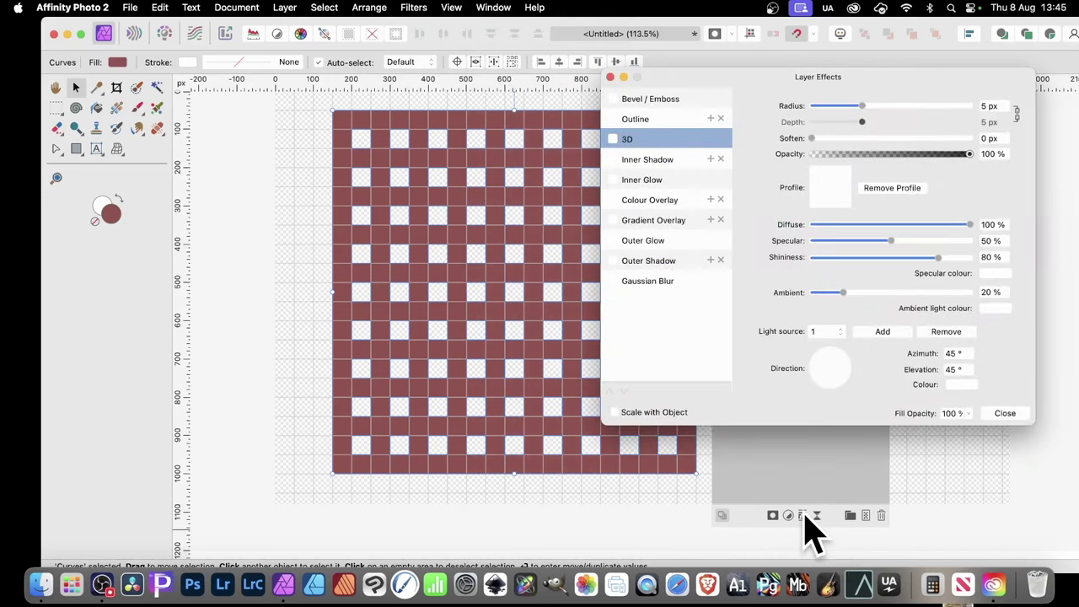
{"action": "left_click", "coordinate": [613, 139]}
{"action": "left_click_drag", "start_coordinate": [861, 106], "coordinate": [870, 107]}
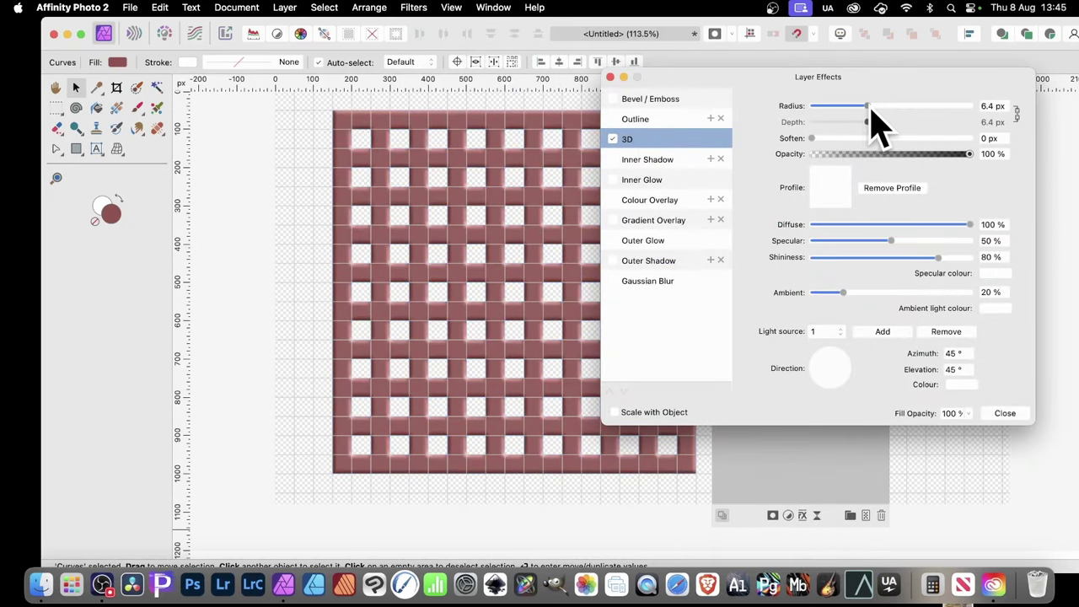
{"action": "left_click", "coordinate": [613, 260]}
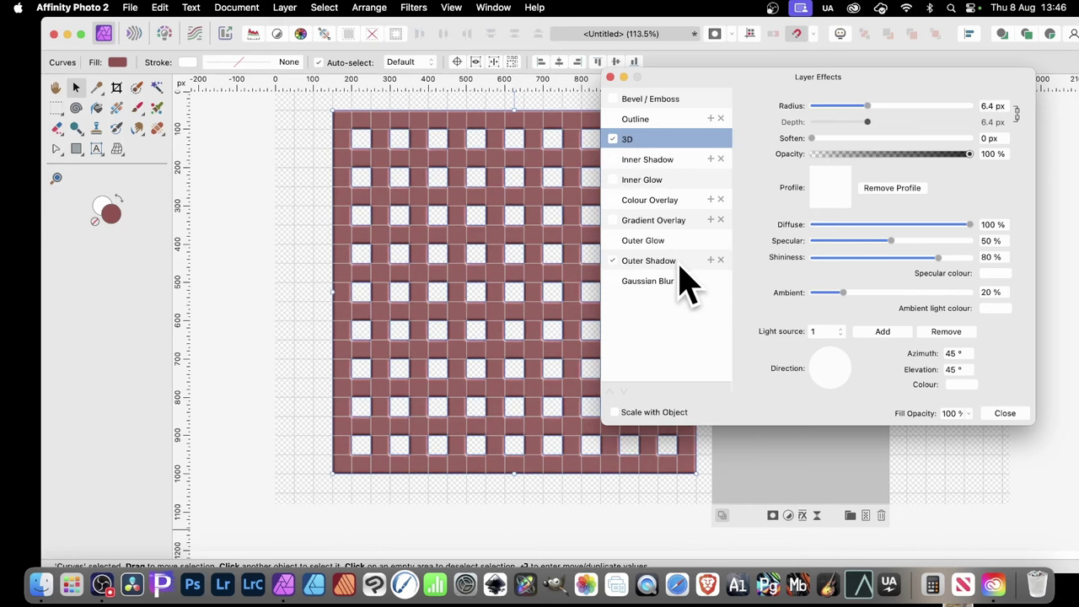
{"action": "left_click", "coordinate": [681, 268]}
{"action": "left_click_drag", "start_coordinate": [832, 138], "coordinate": [884, 154]}
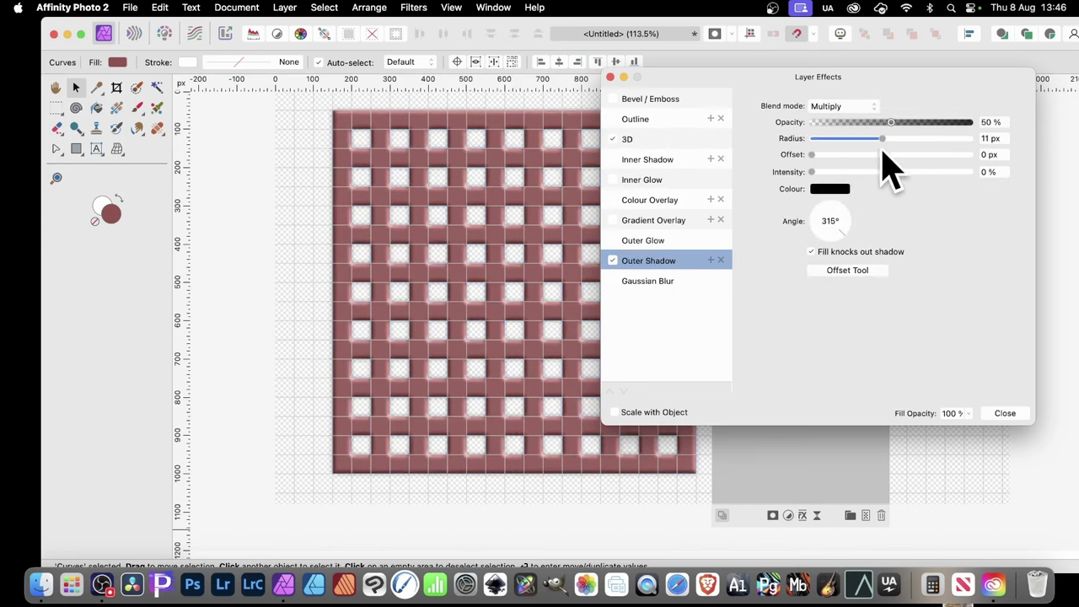
{"action": "left_click", "coordinate": [883, 154]}
{"action": "left_click", "coordinate": [884, 172]}
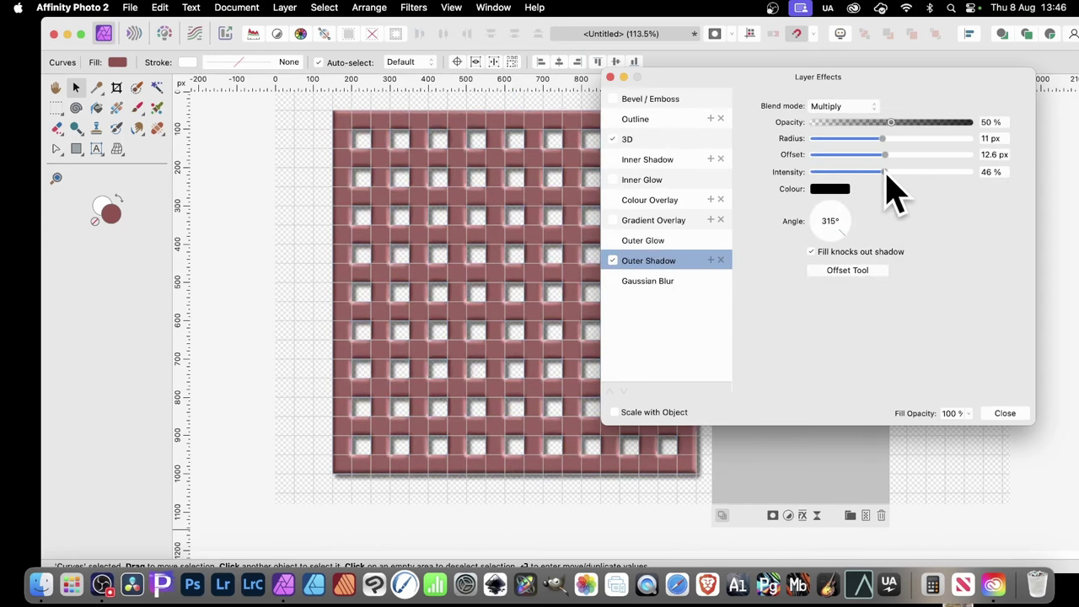
{"action": "left_click", "coordinate": [1008, 413]}
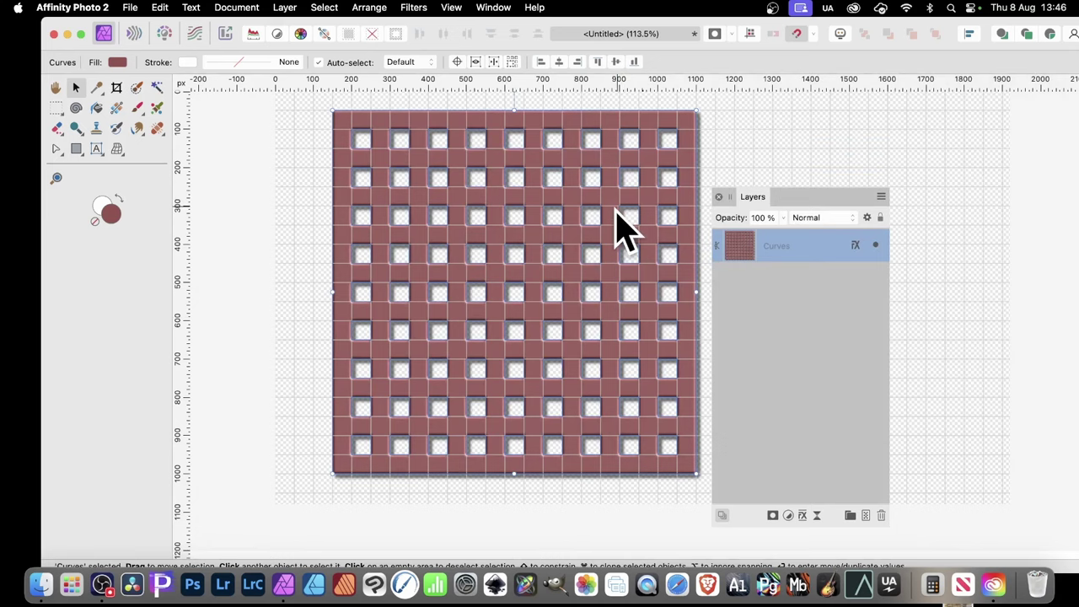
{"action": "key", "text": "Tab"}
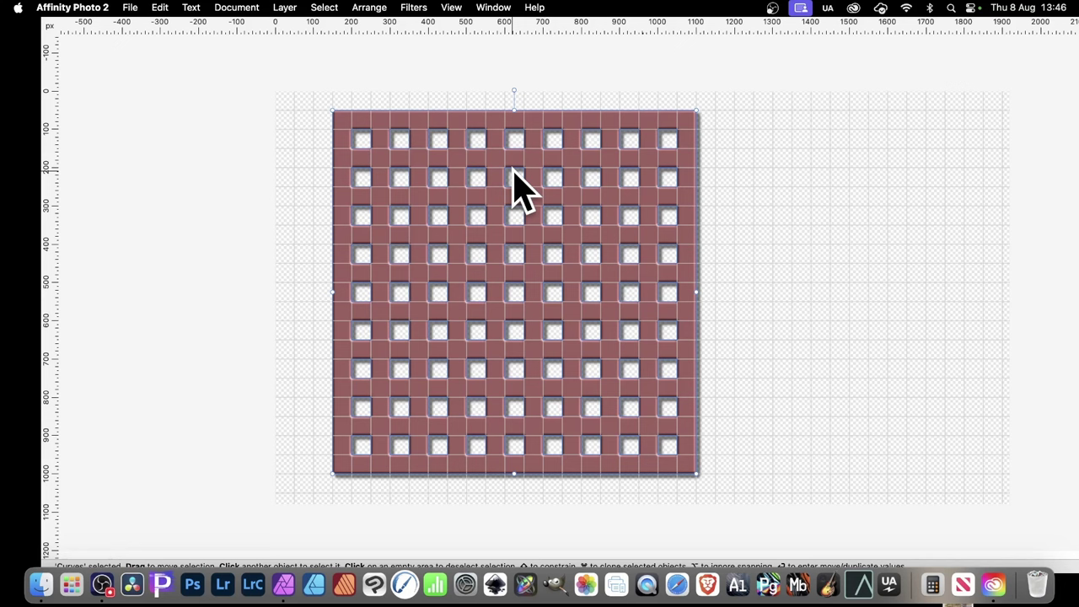
{"action": "left_click", "coordinate": [419, 8]}
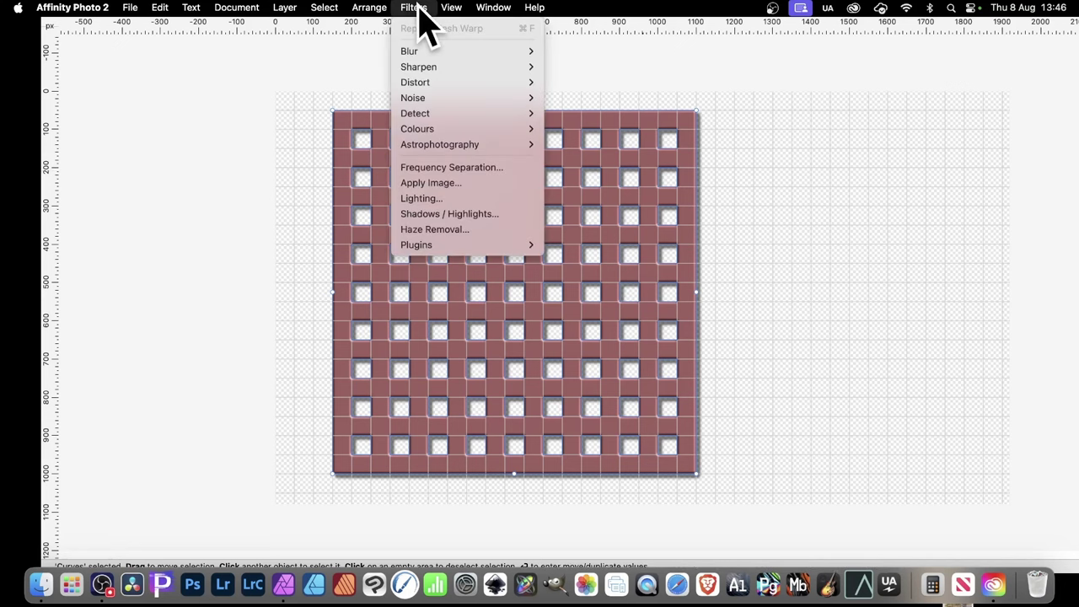
{"action": "mouse_move", "coordinate": [434, 84]}
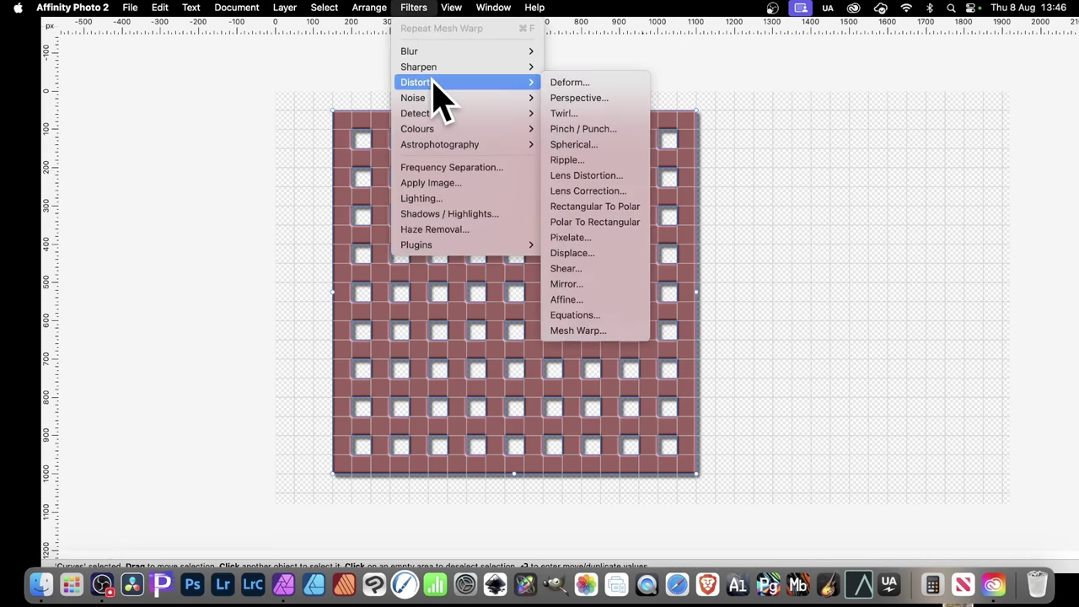
{"action": "left_click", "coordinate": [588, 331]}
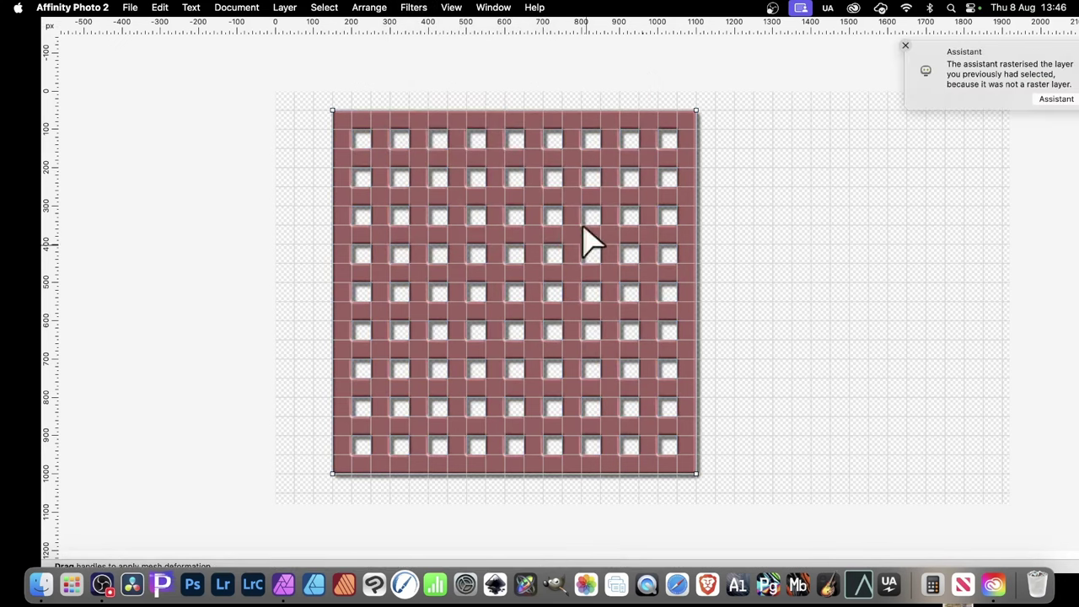
{"action": "left_click_drag", "start_coordinate": [477, 110], "coordinate": [492, 230]}
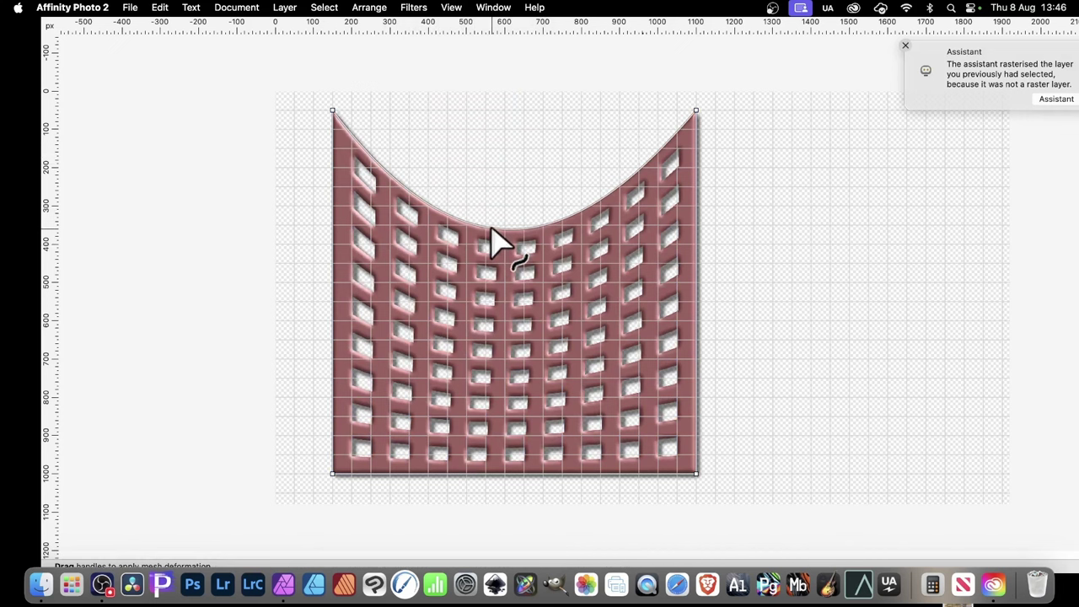
{"action": "left_click_drag", "start_coordinate": [518, 485], "coordinate": [525, 396]}
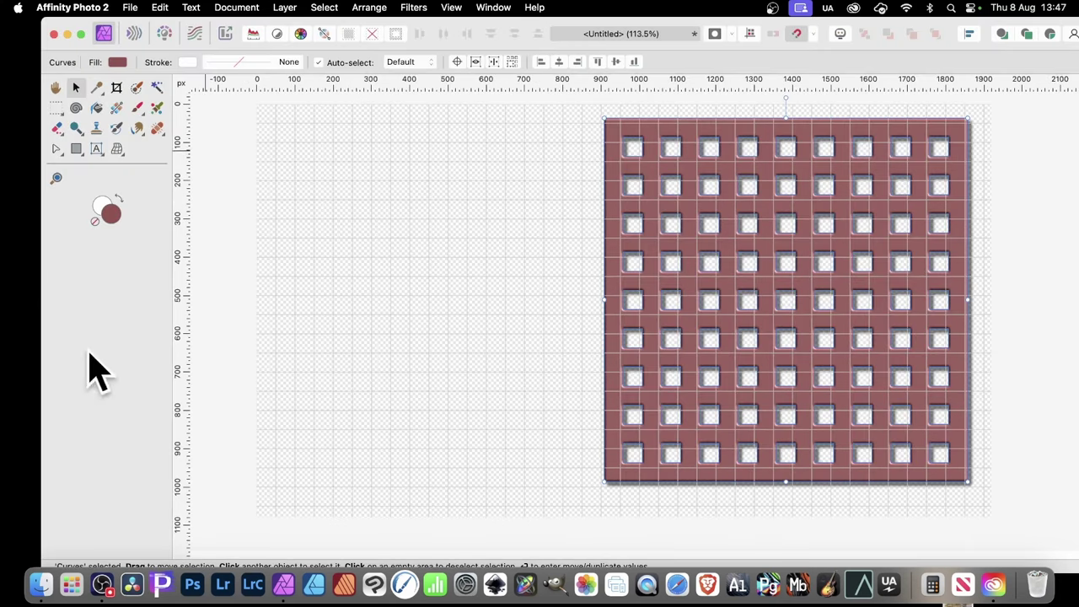
{"action": "left_click", "coordinate": [452, 8]}
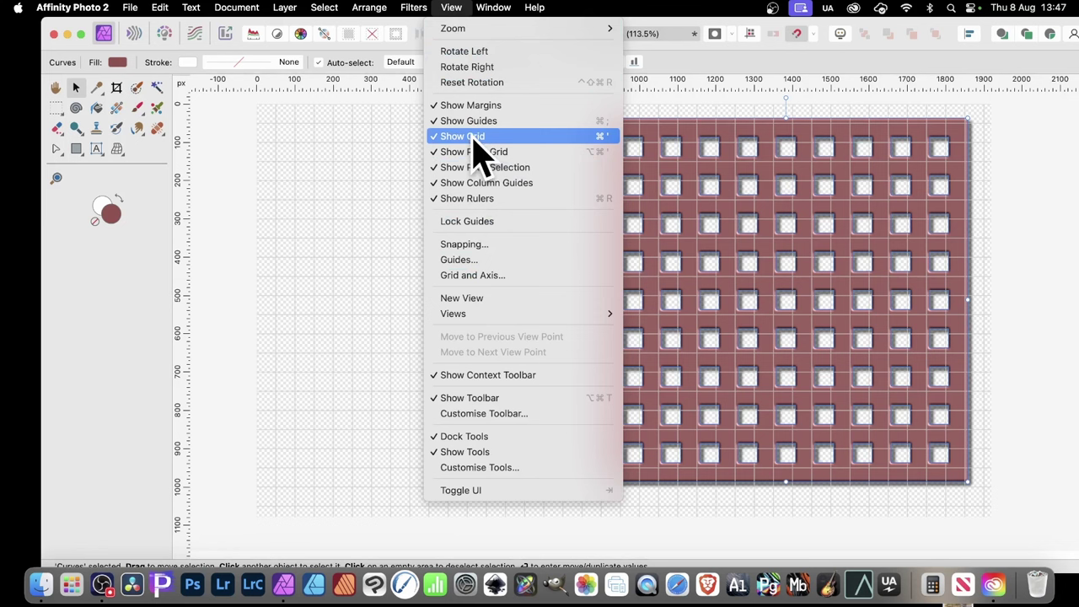
{"action": "left_click", "coordinate": [482, 276]}
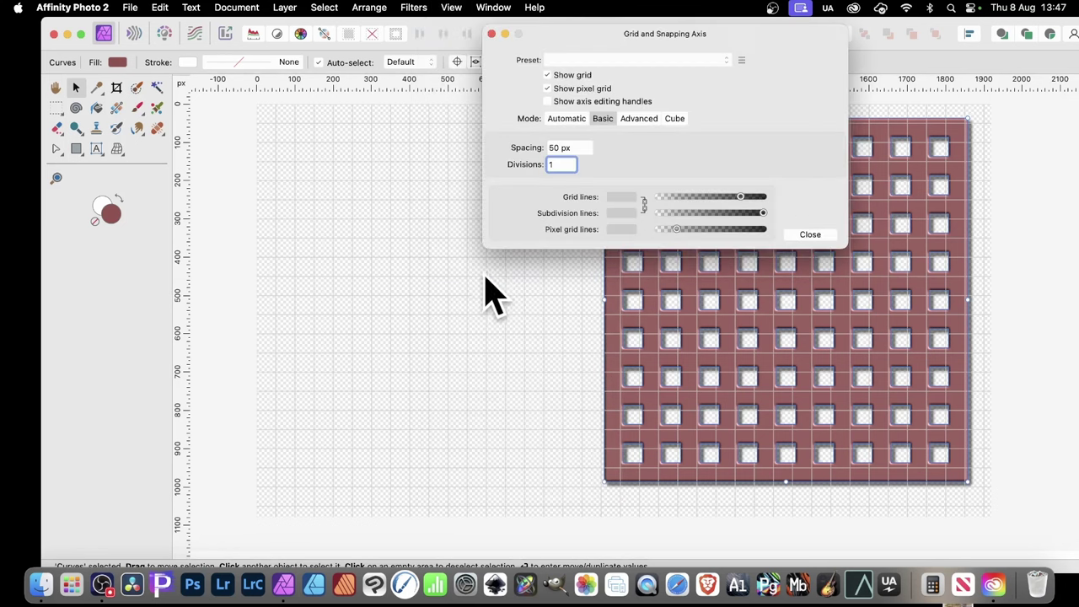
{"action": "left_click_drag", "start_coordinate": [628, 35], "coordinate": [517, 96]}
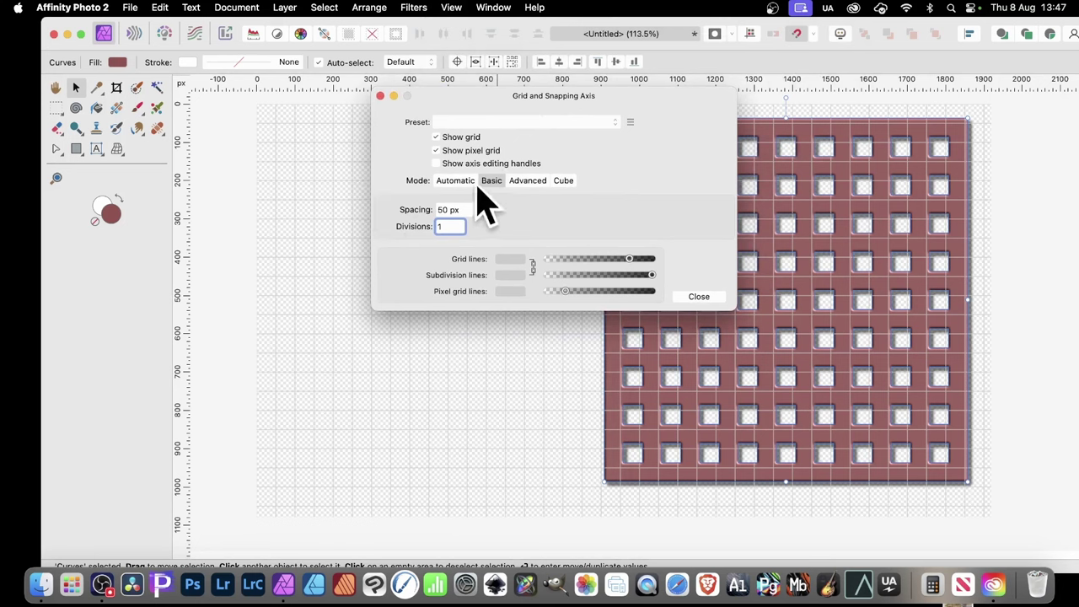
{"action": "left_click", "coordinate": [447, 210]}
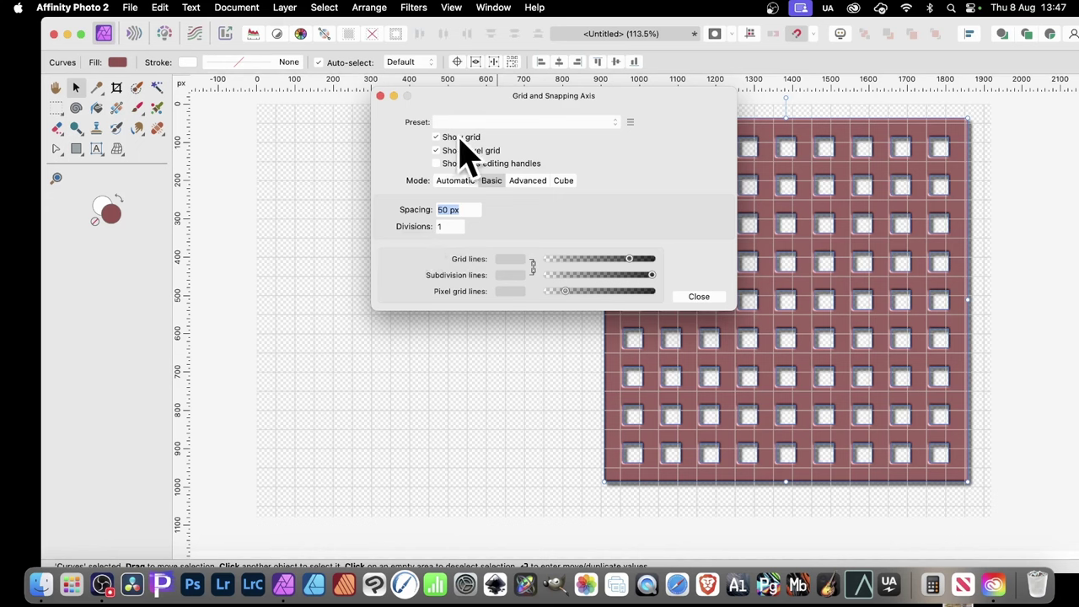
{"action": "left_click", "coordinate": [703, 298]}
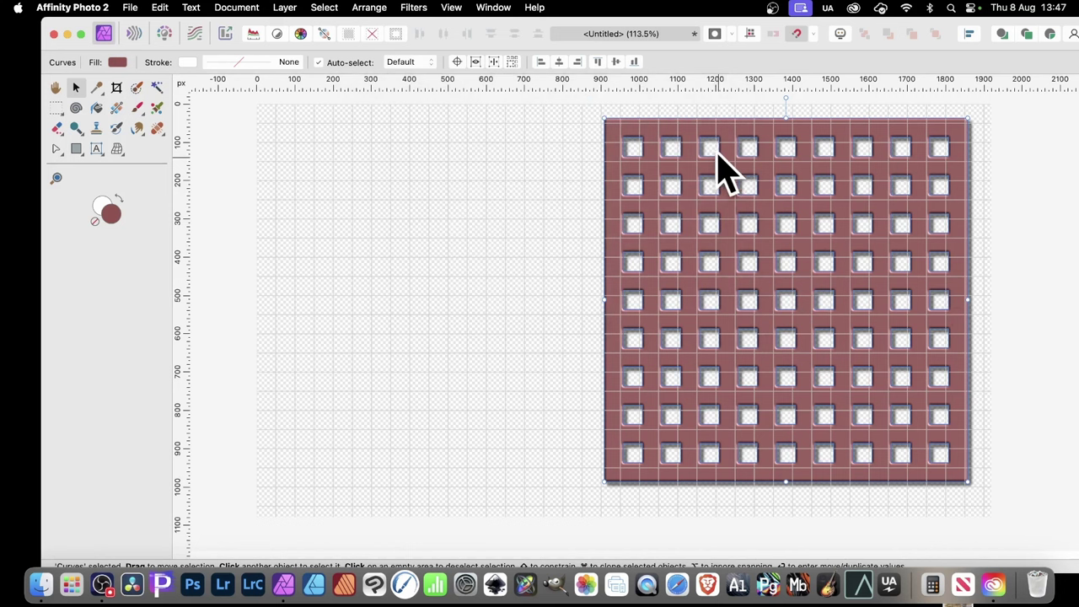